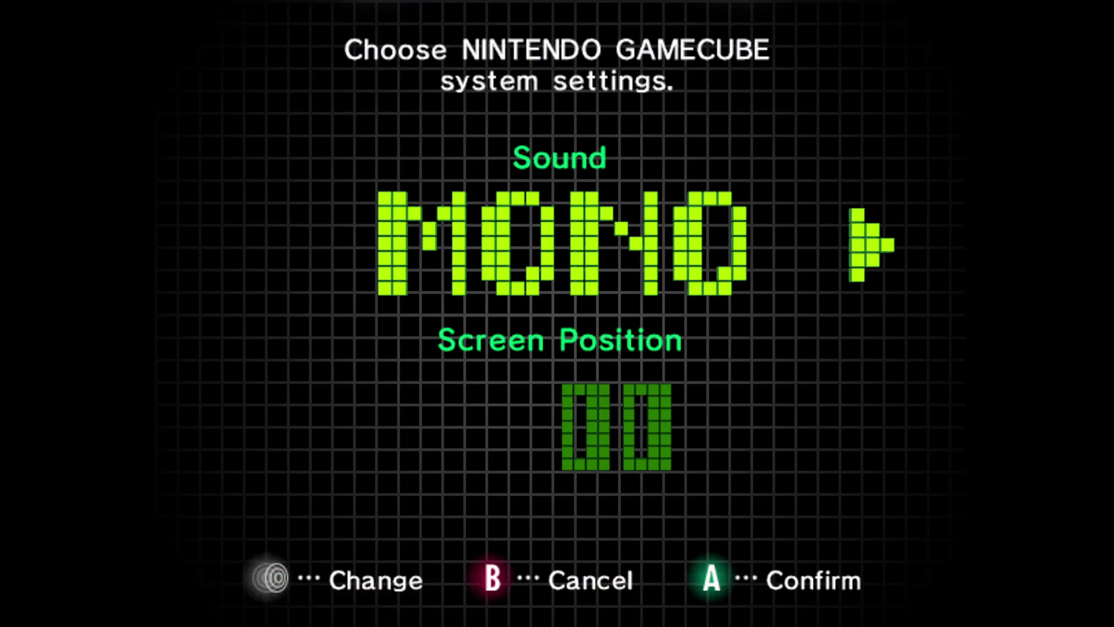
# Set the GameCube system's sound output to Stereo and finish the system settings
pyautogui.press('Right')
pyautogui.press('Left')
pyautogui.press('Right')
pyautogui.press('Return')
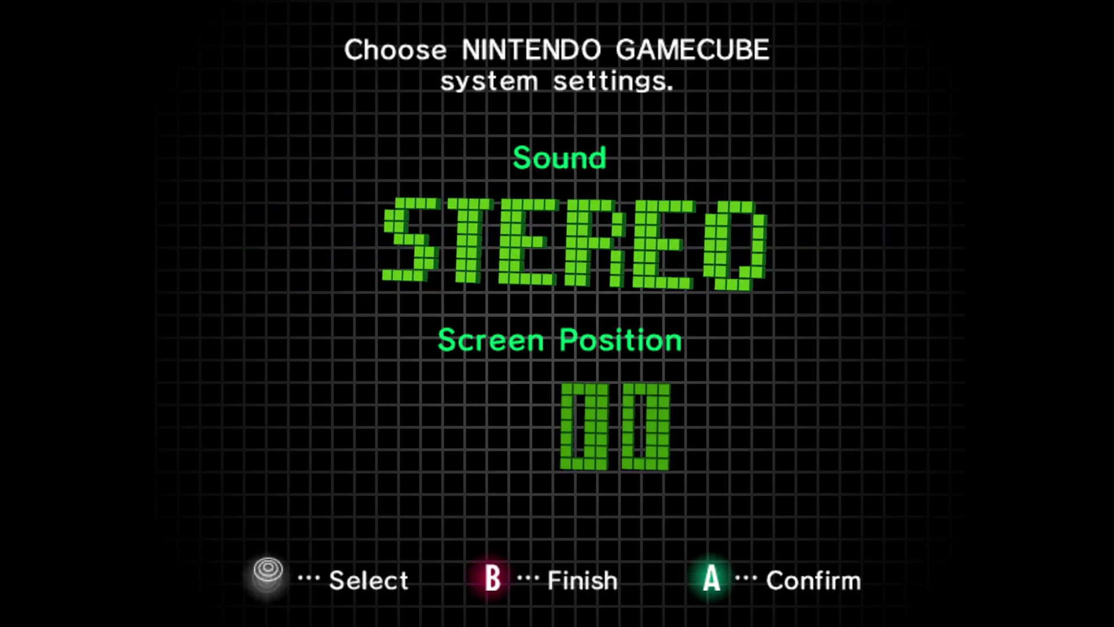
pyautogui.press('Escape')
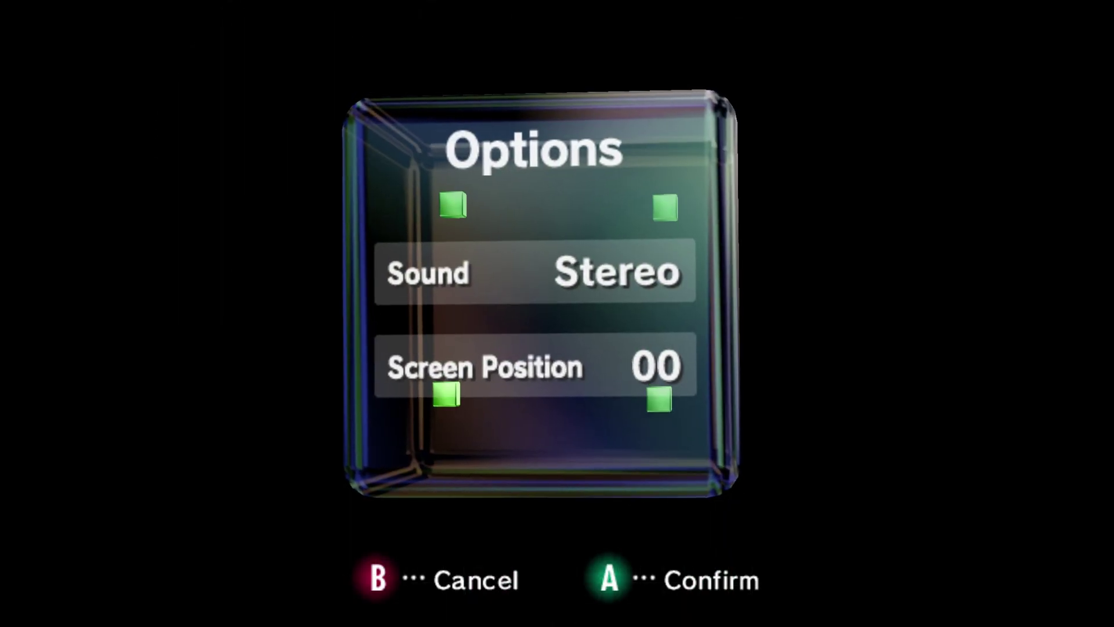
# Open the Calendar settings and look through the date and time entries
pyautogui.press('Return')
pyautogui.press('Right')
pyautogui.press('Return')
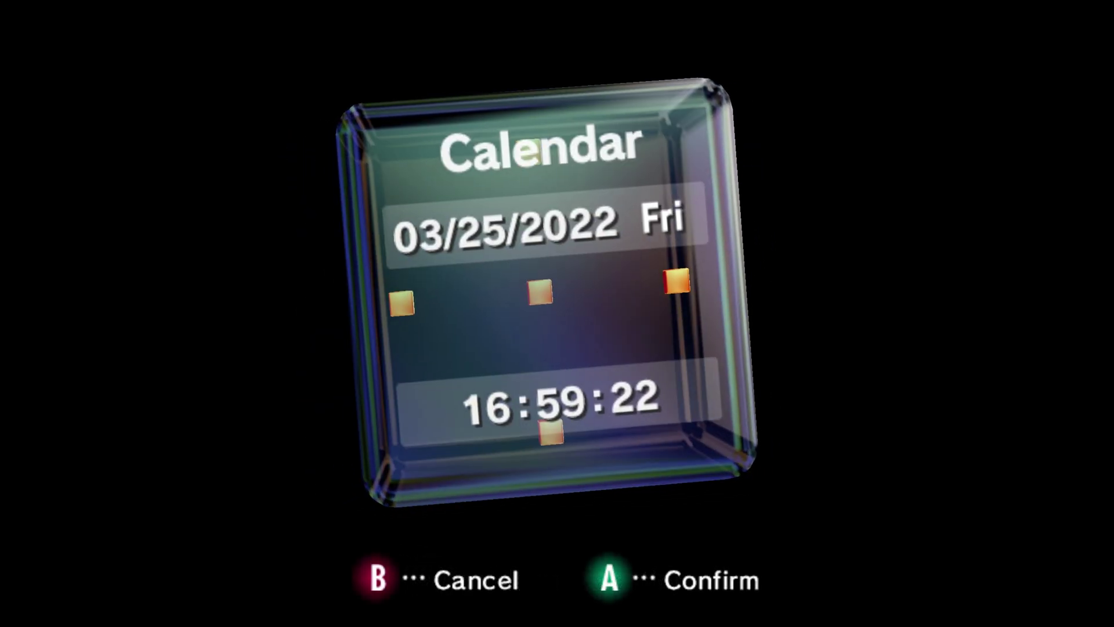
pyautogui.press('Return')
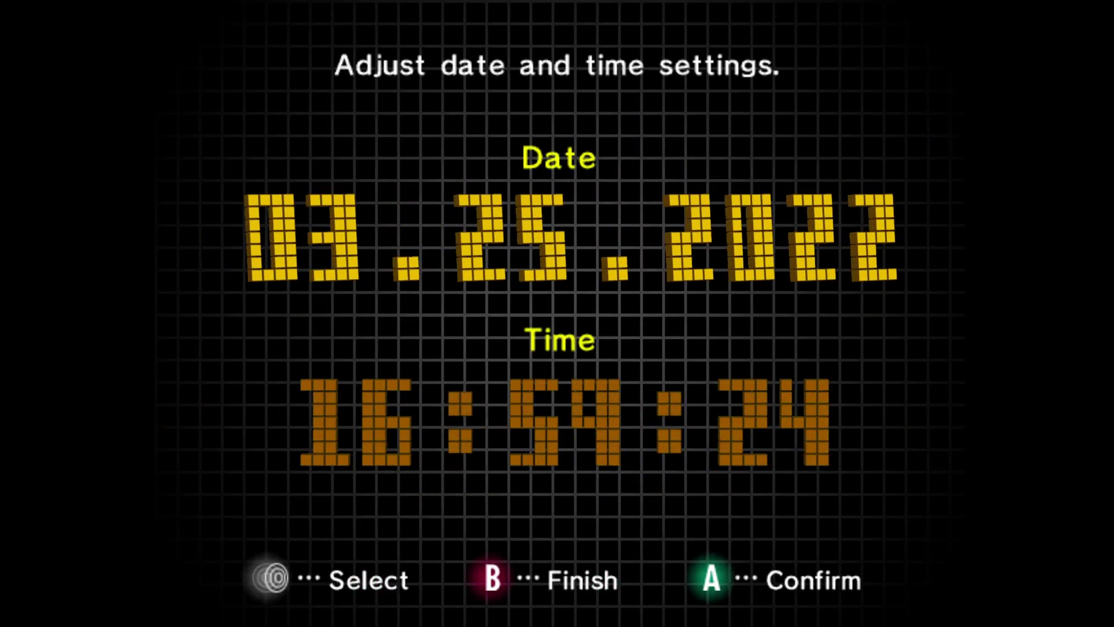
pyautogui.press('Down')
pyautogui.press('Up')
pyautogui.press('Down')
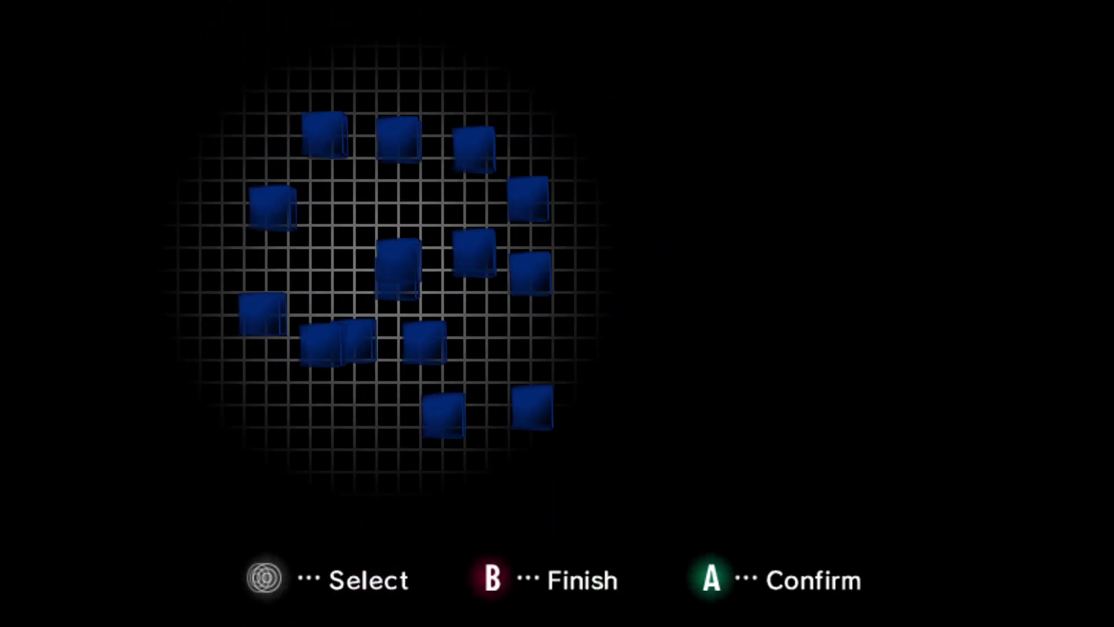
# Look through the save blocks of the memory card in Slot A
pyautogui.press('Right')
pyautogui.press('Right')
pyautogui.press('Right')
pyautogui.press('Down')
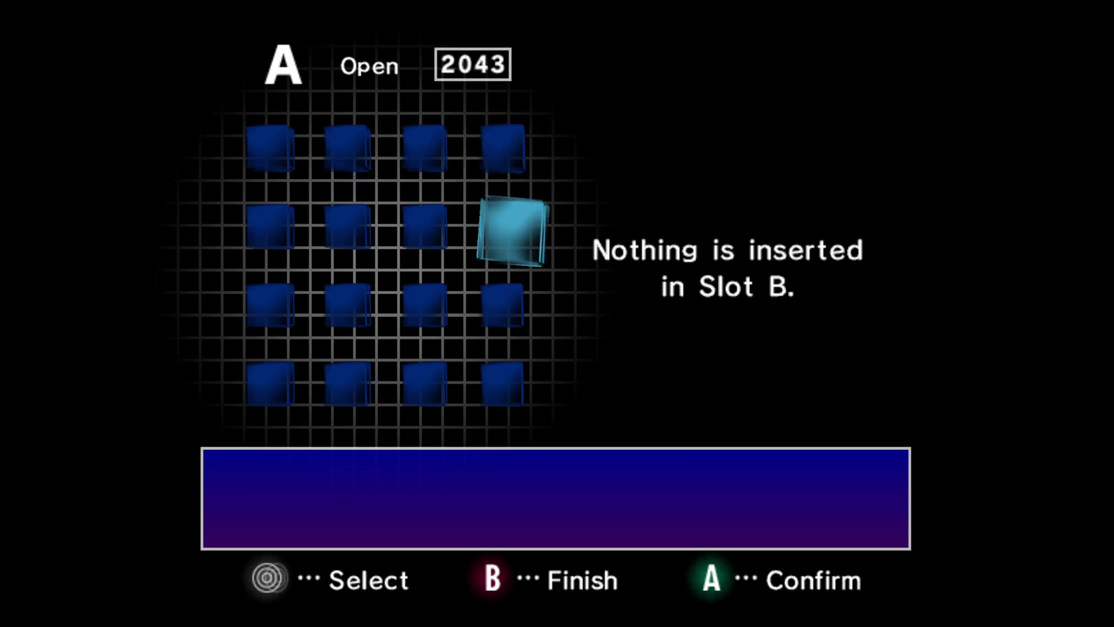
pyautogui.press('Down')
pyautogui.press('Down')
pyautogui.press('Left')
pyautogui.press('Left')
pyautogui.press('Left')
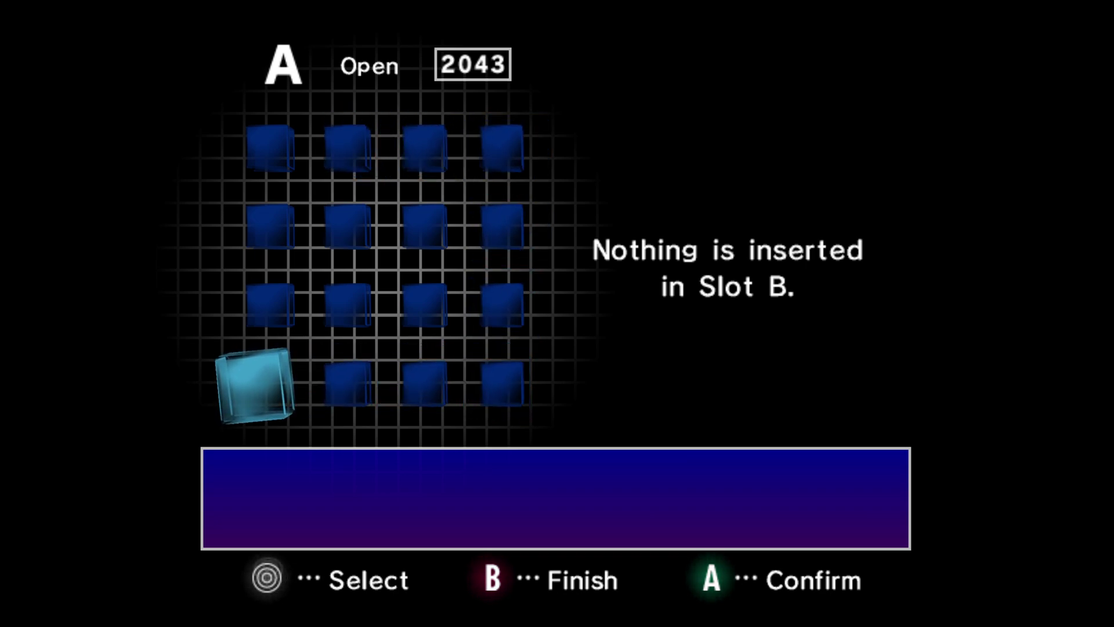
pyautogui.press('Up')
pyautogui.press('Right')
pyautogui.press('Right')
pyautogui.press('Right')
pyautogui.press('Up')
pyautogui.press('Up')
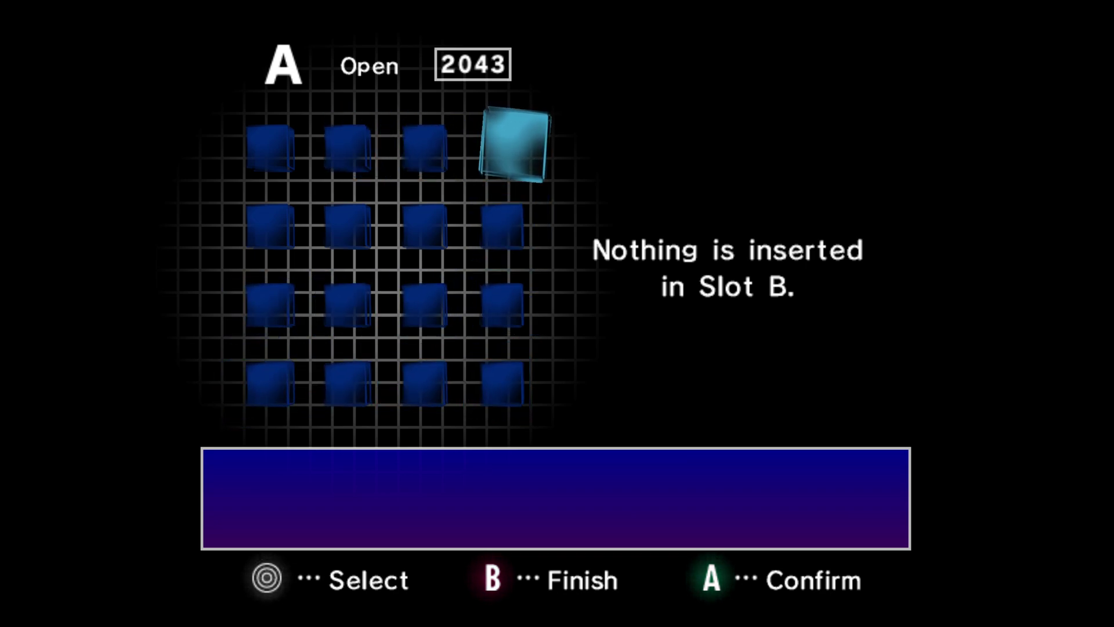
pyautogui.press('Left')
pyautogui.press('Left')
pyautogui.press('Left')
pyautogui.press('Down')
pyautogui.press('Down')
pyautogui.press('Down')
pyautogui.press('Right')
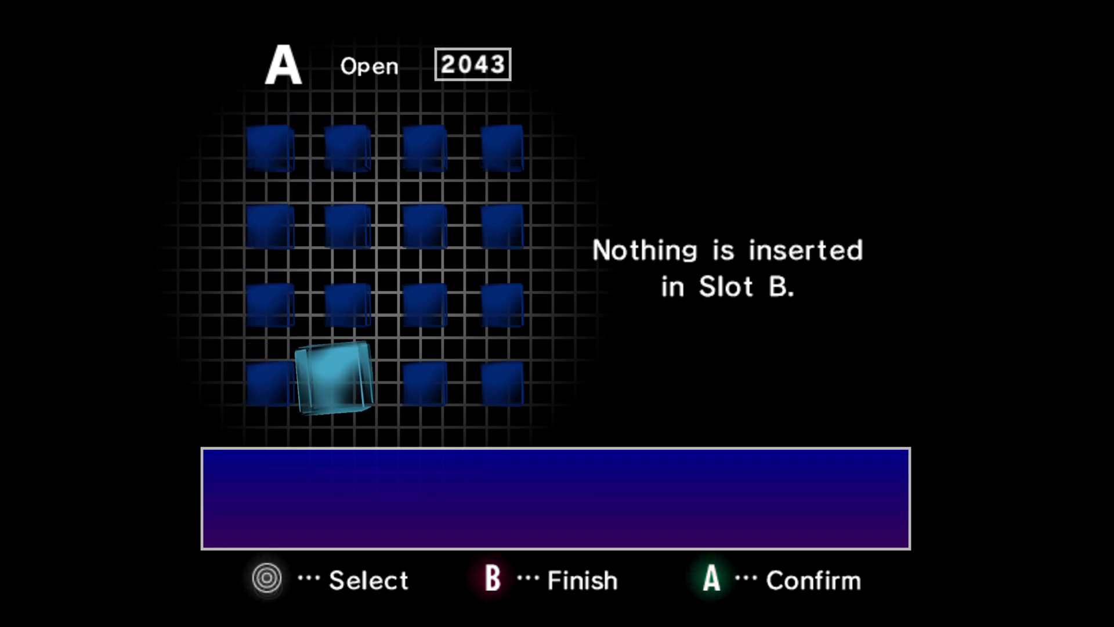
pyautogui.press('Right')
pyautogui.press('Right')
pyautogui.press('Up')
pyautogui.press('Left')
pyautogui.press('Up')
pyautogui.press('Up')
pyautogui.press('Left')
pyautogui.press('Left')
pyautogui.press('Down')
pyautogui.press('Down')
pyautogui.press('Right')
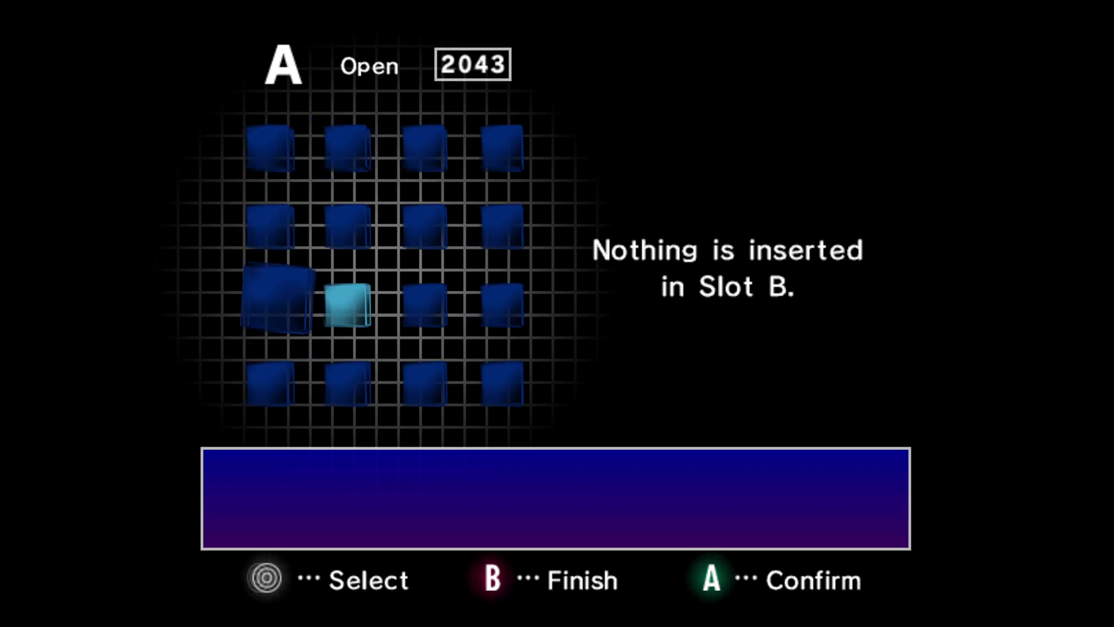
pyautogui.press('Down')
pyautogui.press('Right')
pyautogui.press('Right')
pyautogui.press('Up')
pyautogui.press('Left')
pyautogui.press('Left')
pyautogui.press('Left')
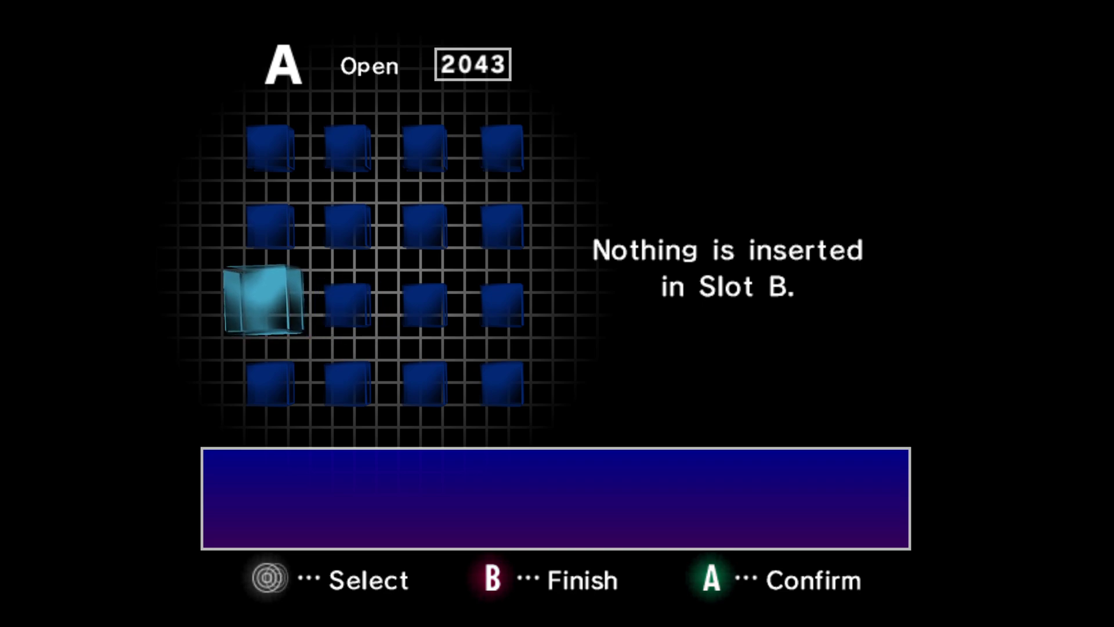
# Leave the memory card screen and view the Game Play screen for the inserted disc
pyautogui.press('z')
pyautogui.press('z')
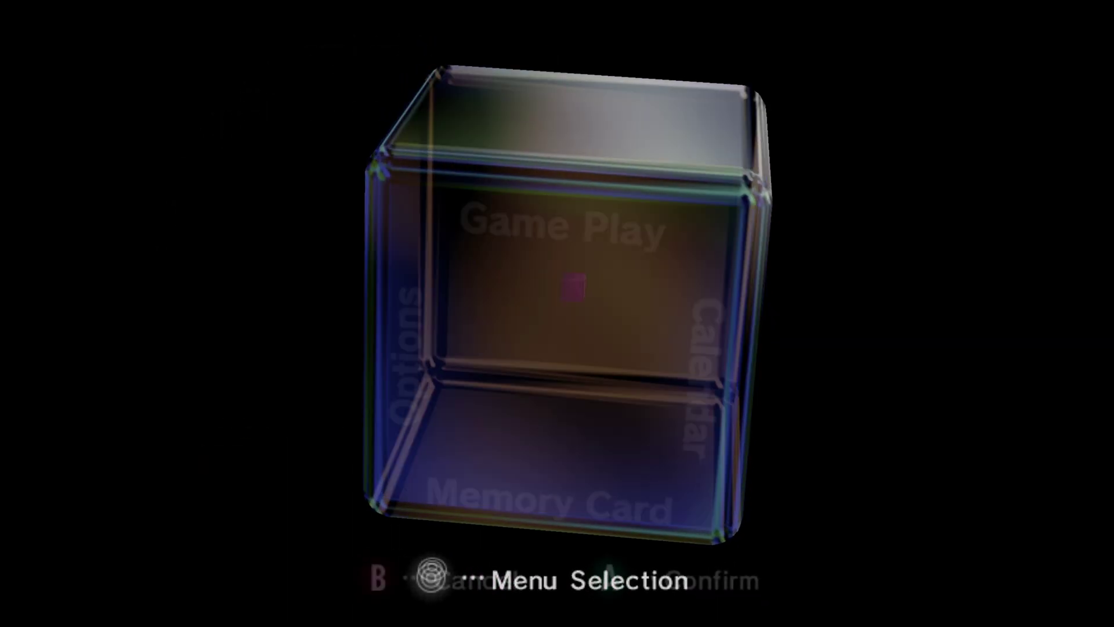
pyautogui.press('x')
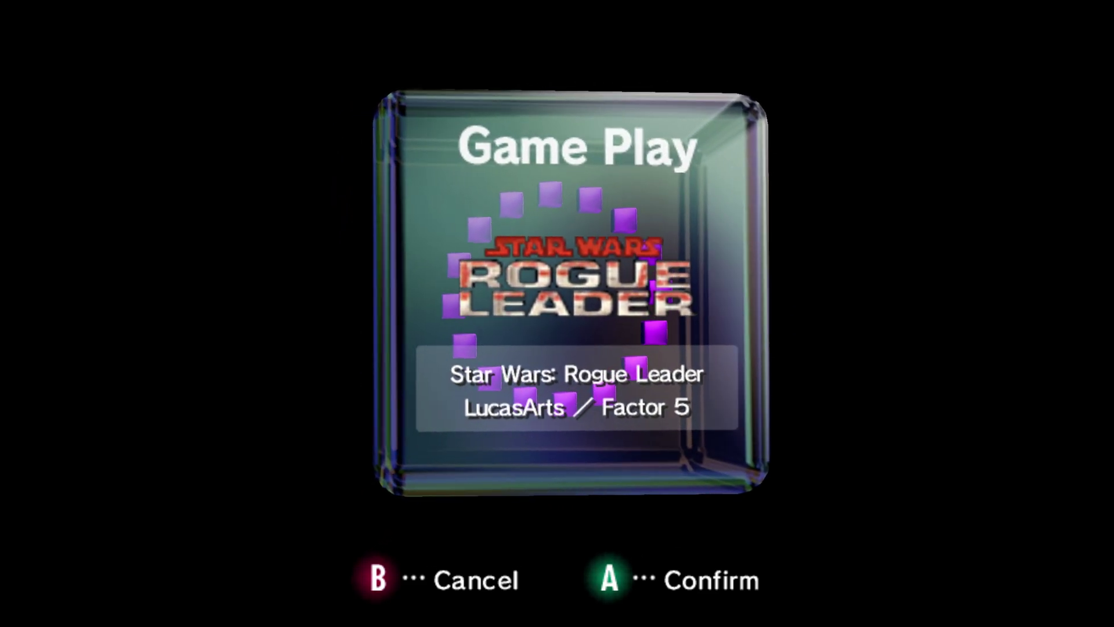
pyautogui.press('z')
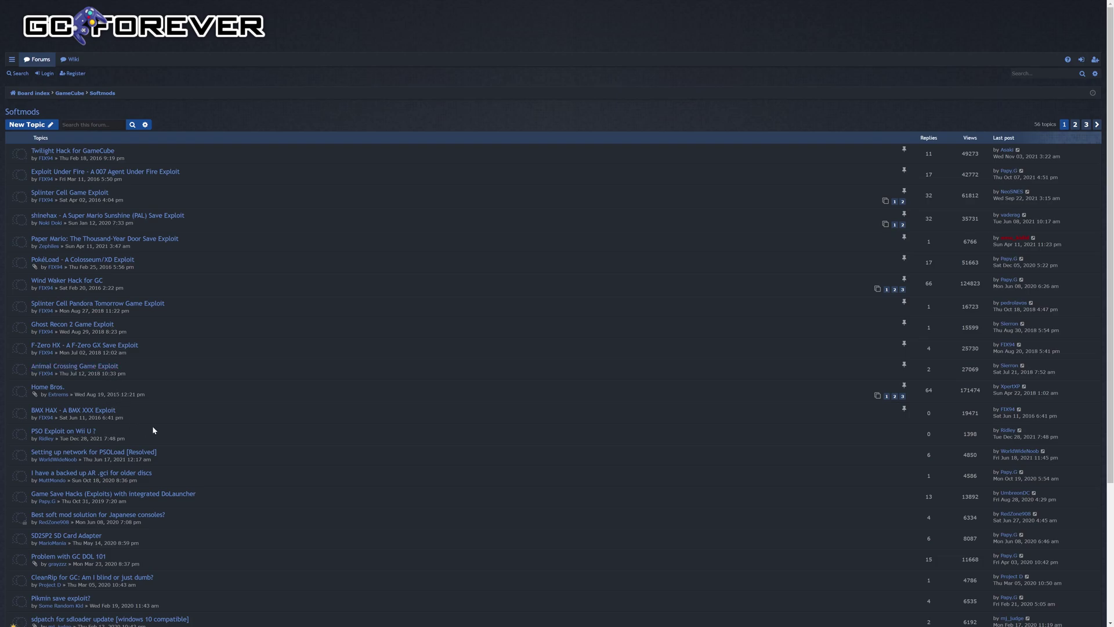
# View the forum topic "Exploit Under Fire - A 007 Agent Under Fire Exploit" and return to the Softmods topic list
pyautogui.click(156, 172)
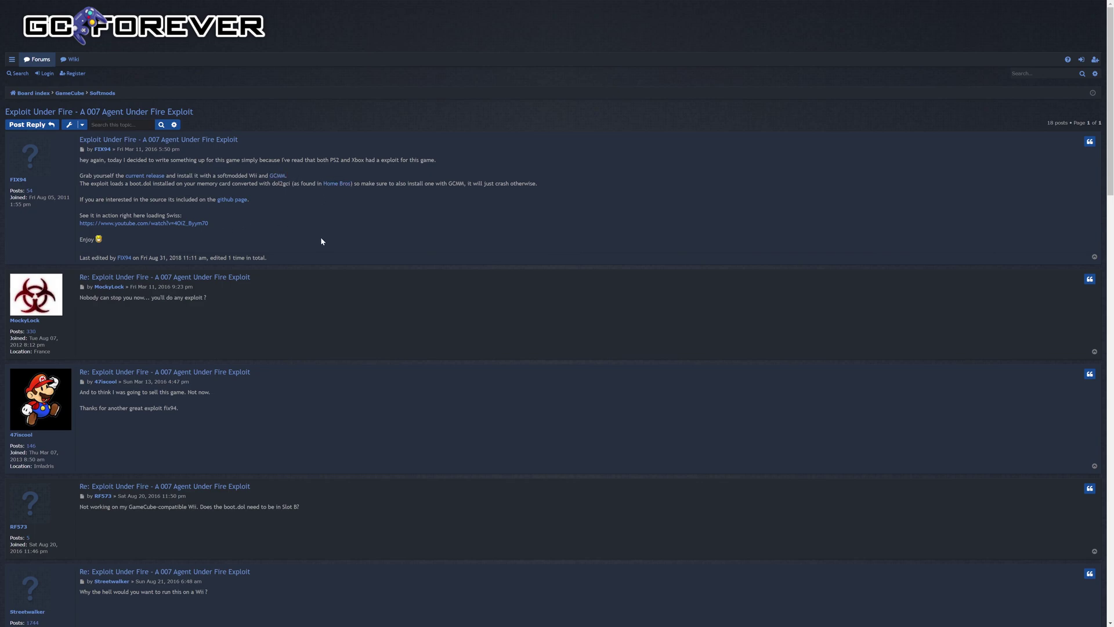
pyautogui.hotkey('alt', 'Left')
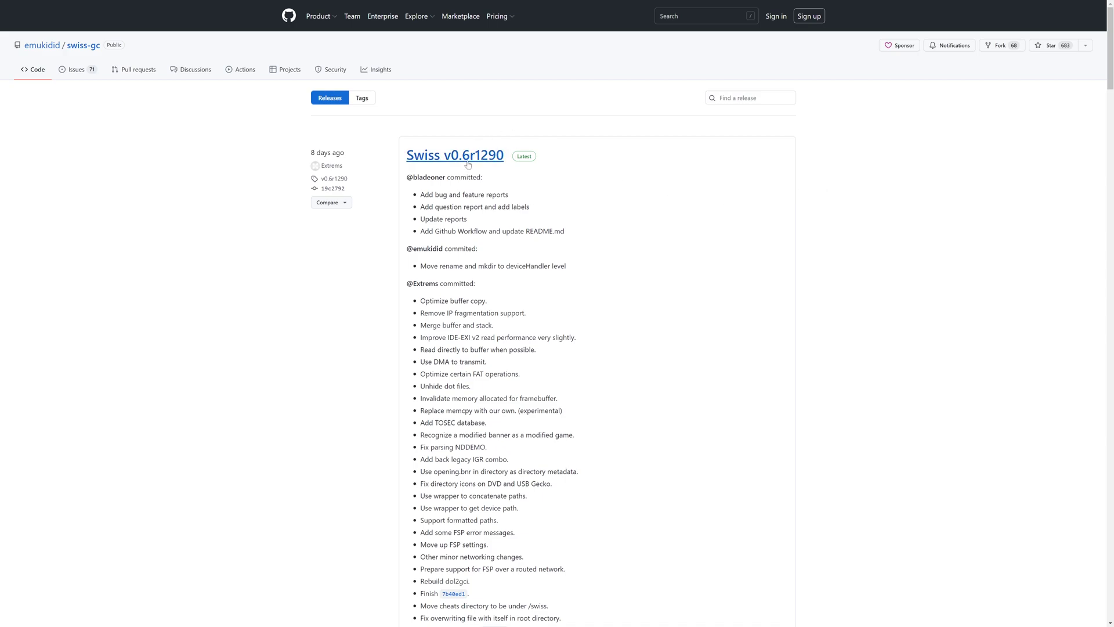
# Look over the Swiss v0.6r1290 release page and download gc-sd-ipl-dumper.zip from the dumper's v1.0 release
pyautogui.scroll(-6, 696, 218)
pyautogui.scroll(-5, 666, 275)
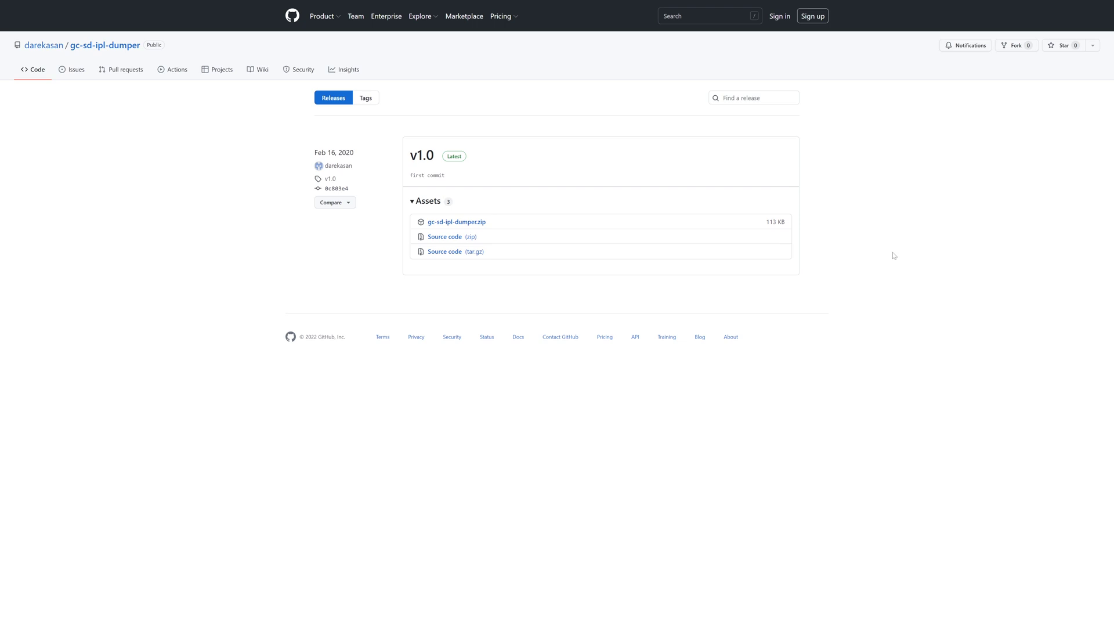
pyautogui.moveTo(339, 170)
pyautogui.click(464, 221)
pyautogui.press('super+d')
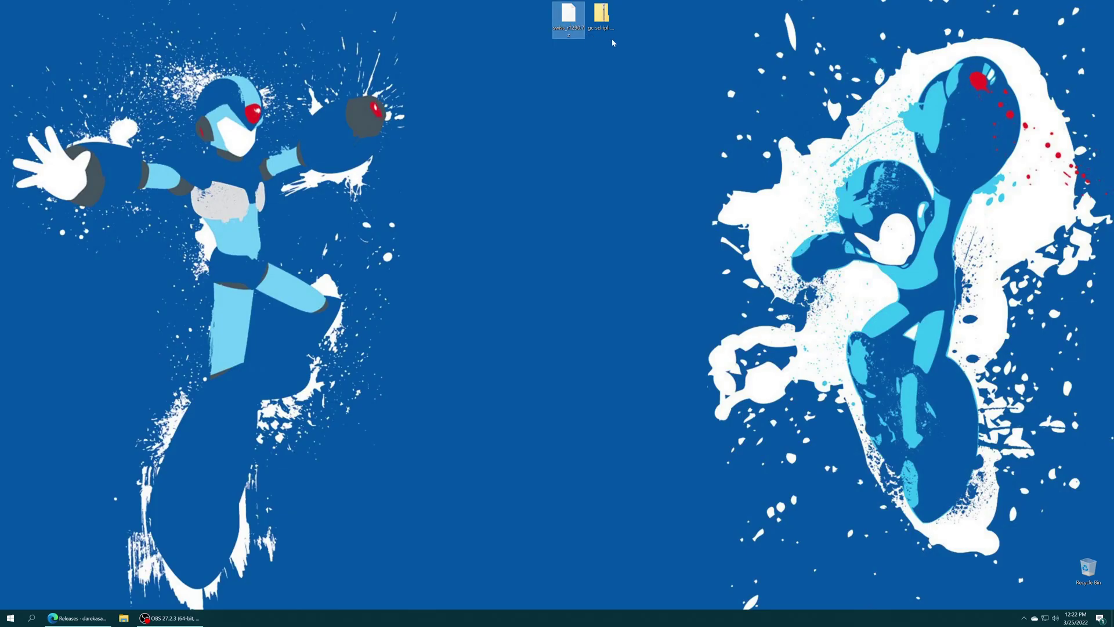
# Extract the Swiss and gc-sd-ipl-dumper archives on the desktop into their own separate folders with 7-Zip
pyautogui.moveTo(631, 64); pyautogui.dragTo(558, 7)
pyautogui.rightClick(559, 6)
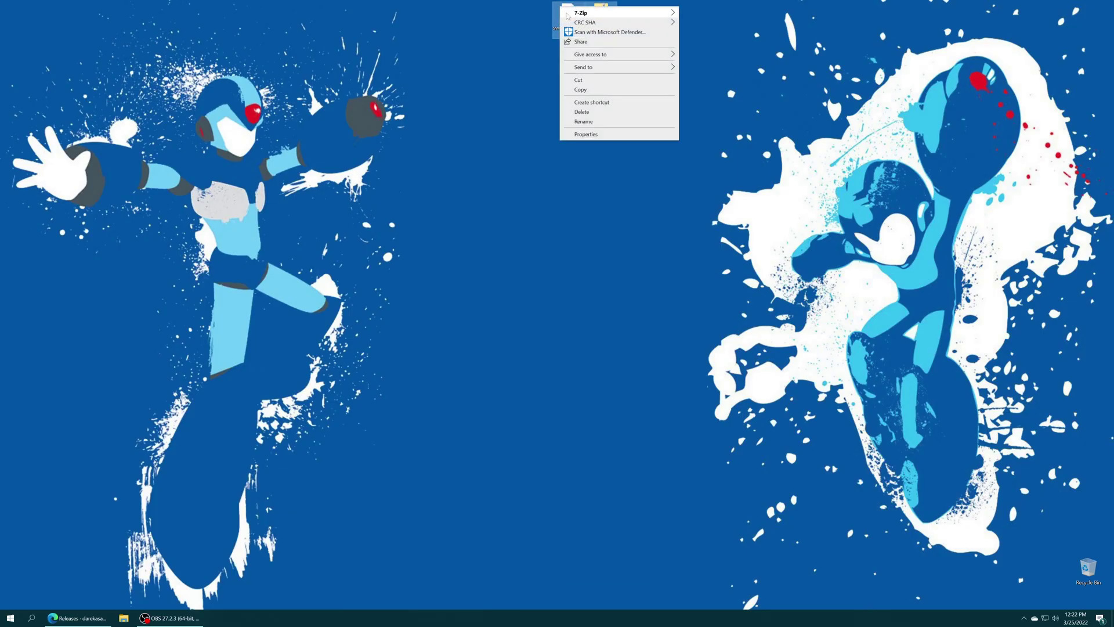
pyautogui.moveTo(598, 15)
pyautogui.click(719, 37)
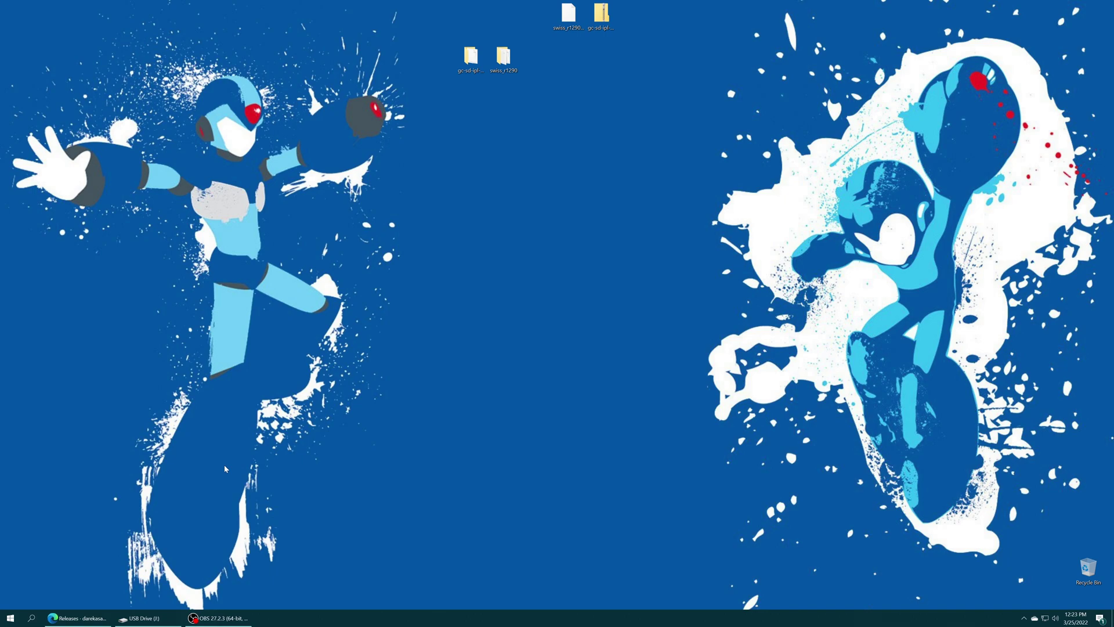
# Open the USB drive and the extracted swiss_r1290 folder in windows placed side by side
pyautogui.click(152, 618)
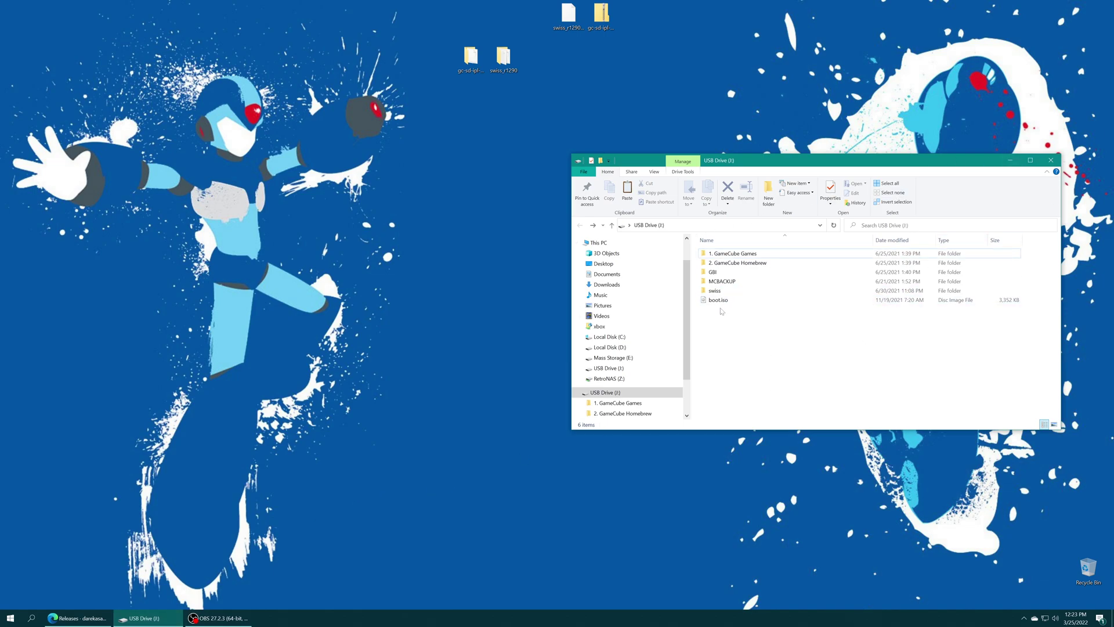
pyautogui.moveTo(719, 302); pyautogui.dragTo(693, 309)
pyautogui.click(692, 310)
pyautogui.doubleClick(503, 56)
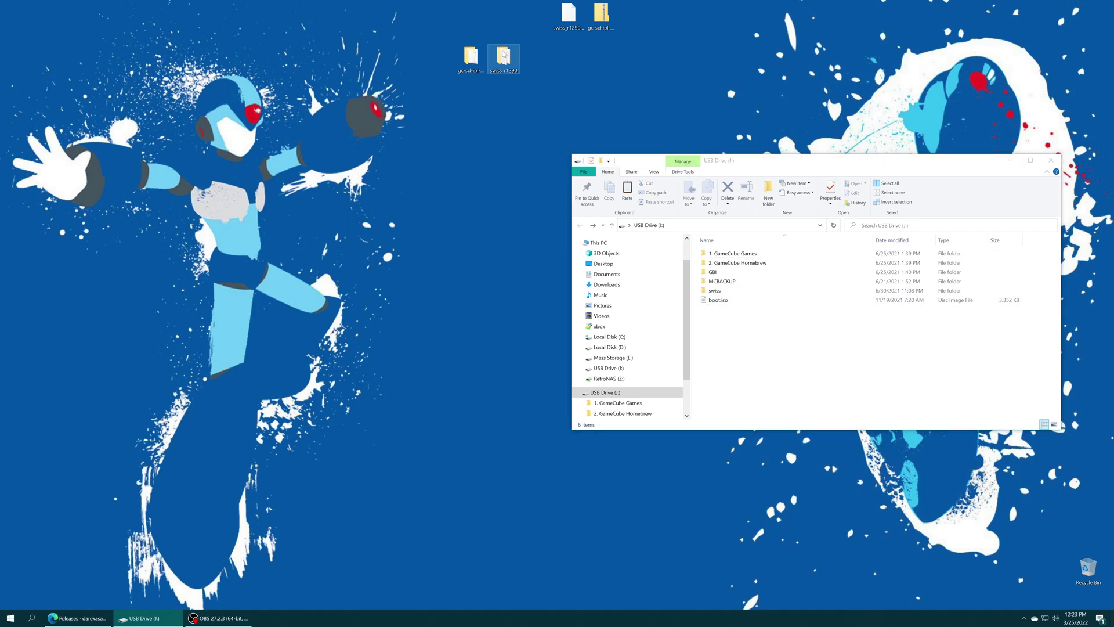
pyautogui.moveTo(749, 175); pyautogui.dragTo(264, 116)
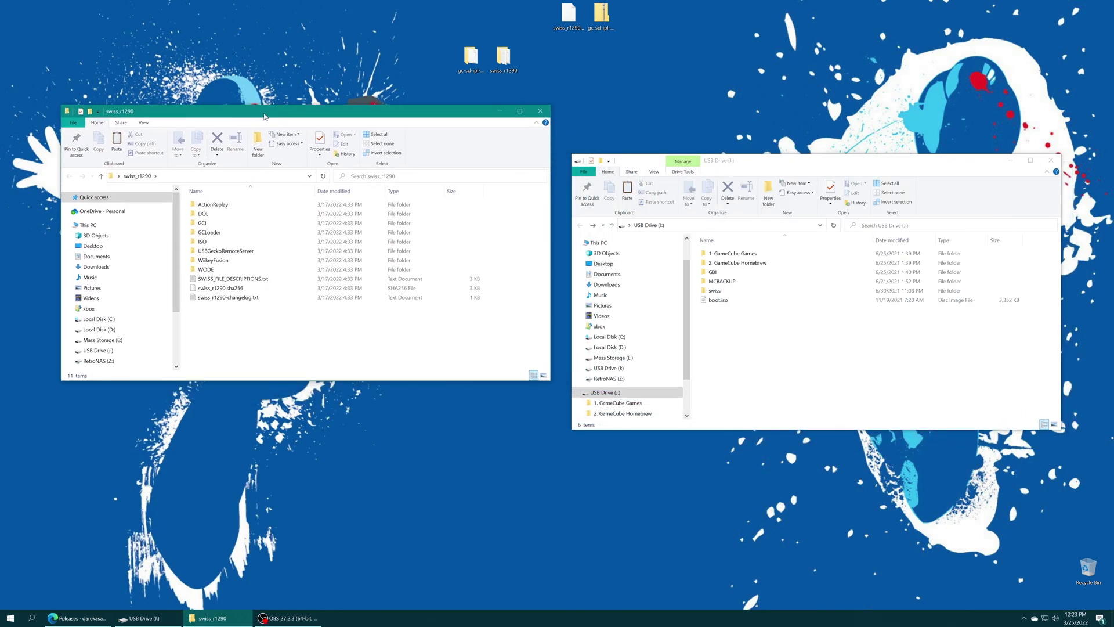
# Copy boot.iso from the GCLoader folder of swiss_r1290 to the USB drive's root, replacing the existing file
pyautogui.doubleClick(212, 233)
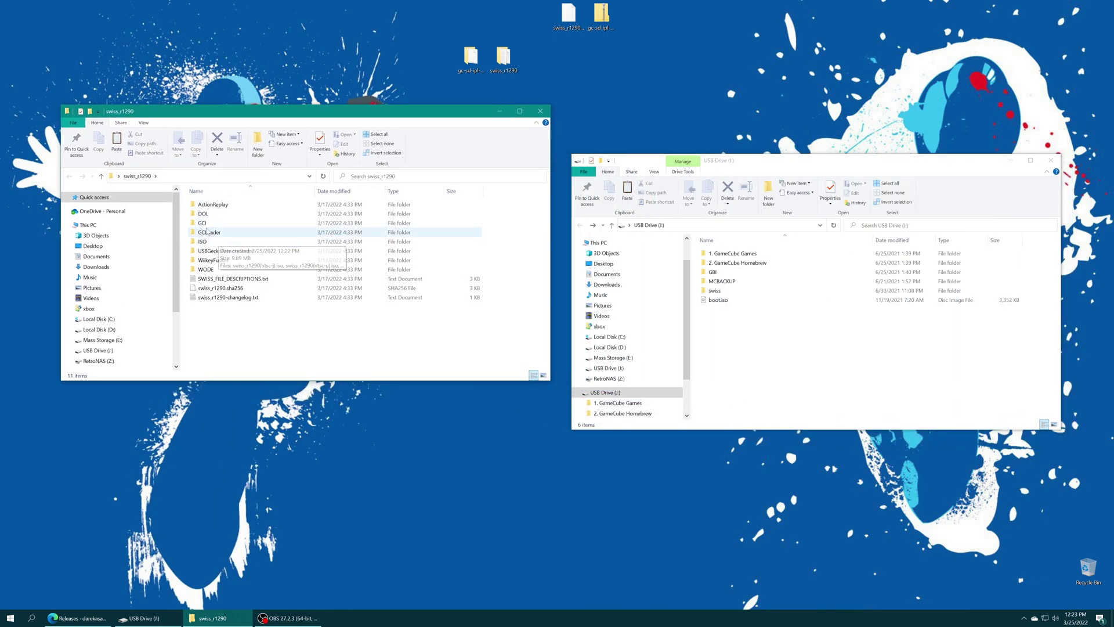
pyautogui.moveTo(208, 205); pyautogui.dragTo(779, 354)
pyautogui.click(537, 279)
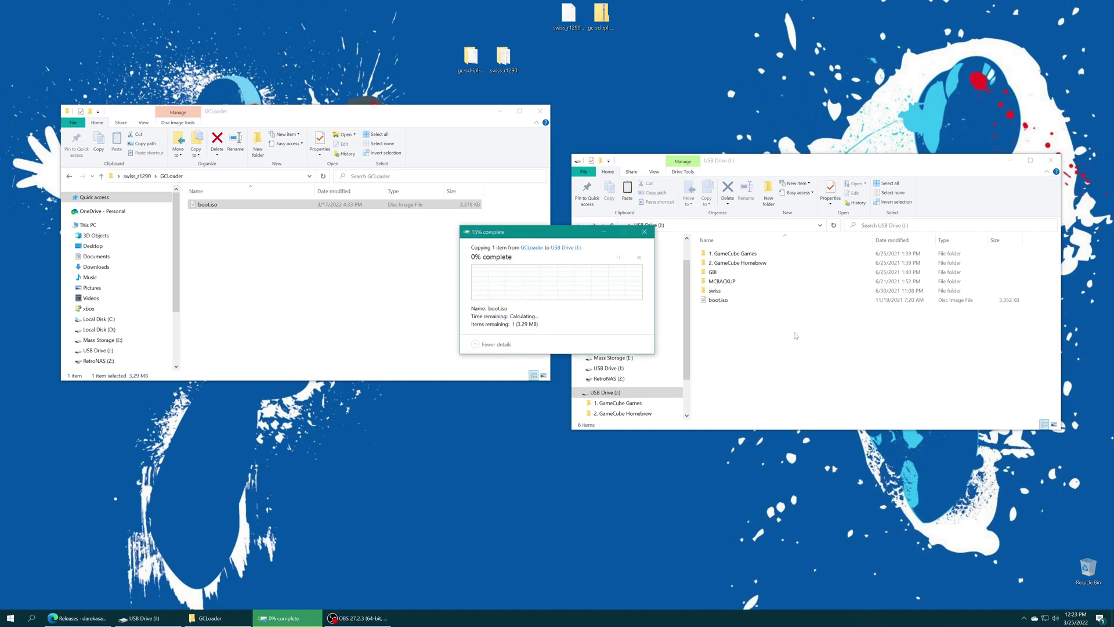
pyautogui.click(819, 368)
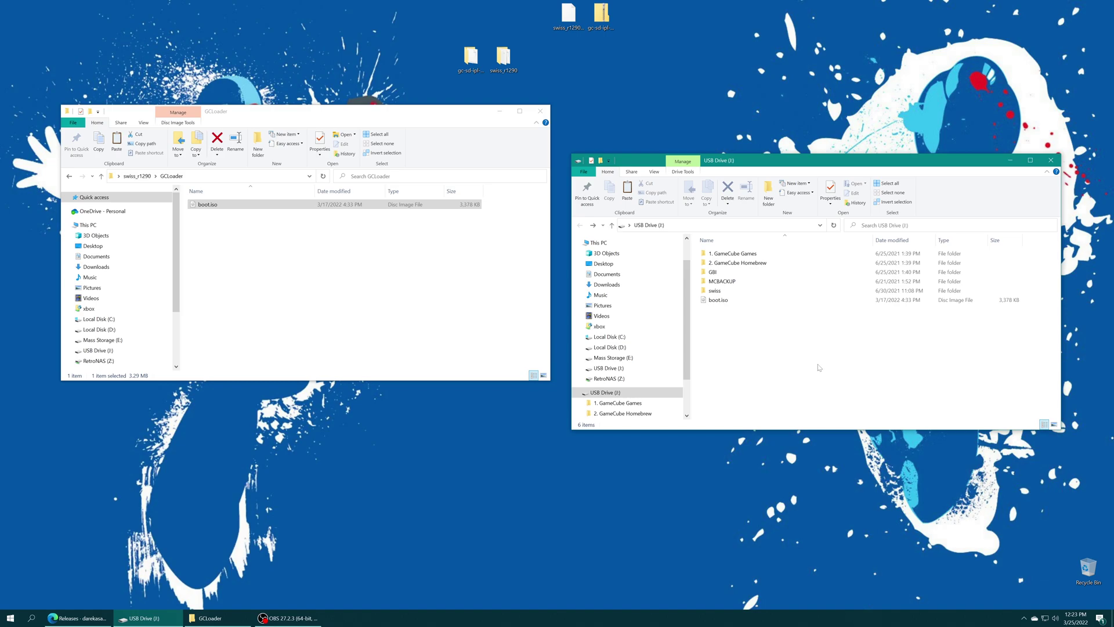
# Copy gc-sd-ipl-dumper.dol from its extracted folder into the USB drive's "2. GameCube Homebrew" folder
pyautogui.doubleClick(470, 57)
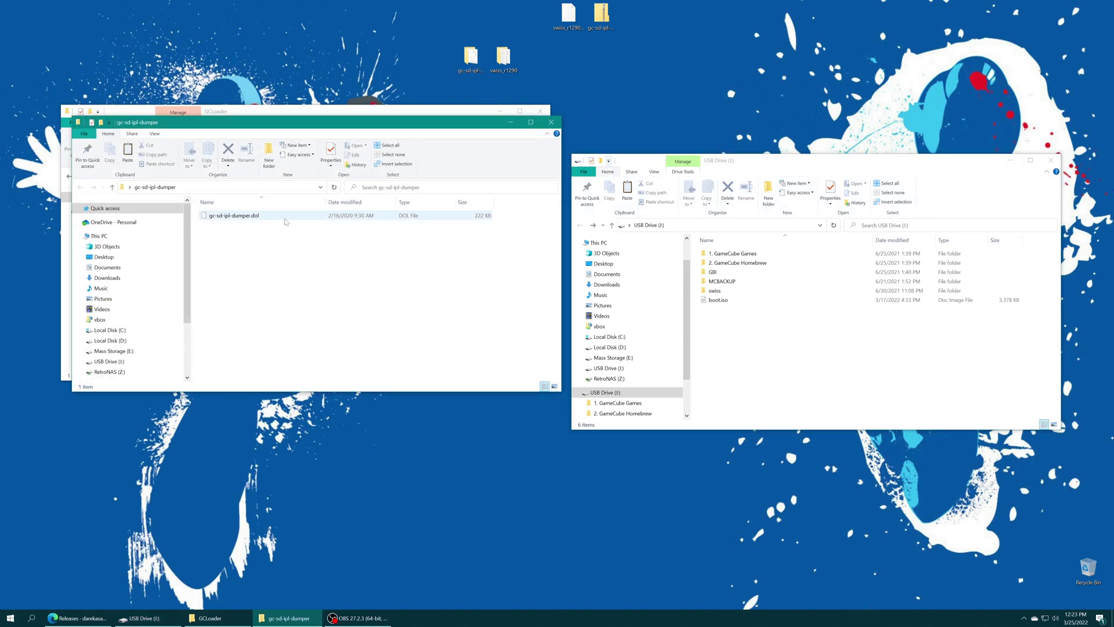
pyautogui.doubleClick(743, 264)
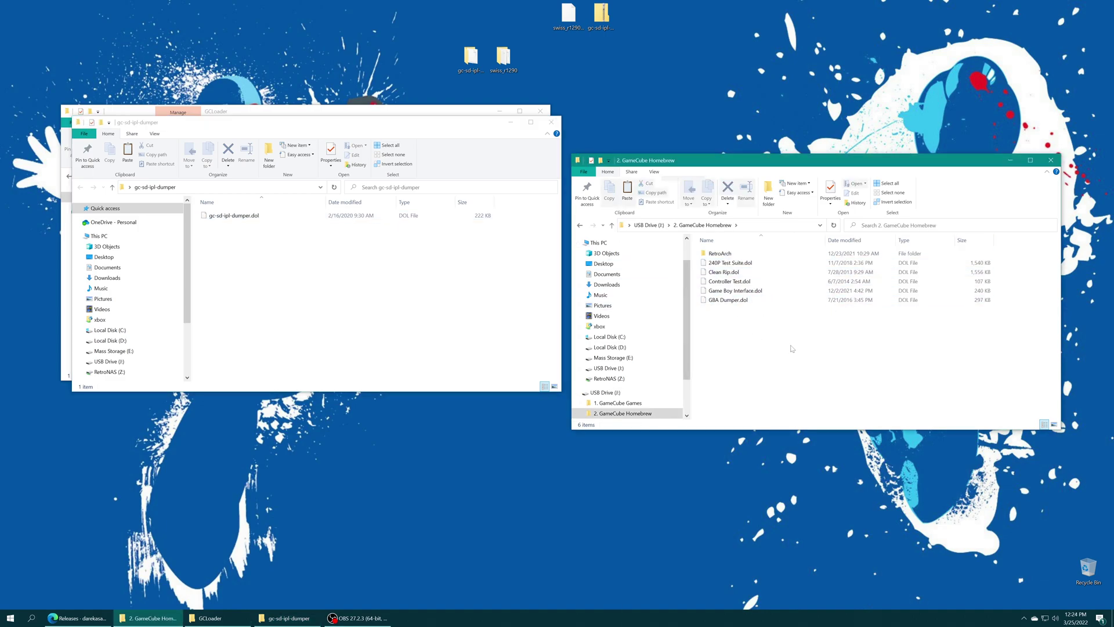
pyautogui.moveTo(232, 215); pyautogui.dragTo(789, 374)
# Rename the copied dumper file to IPL Dumper.dol and close the USB drive's homebrew folder window
pyautogui.press('F2')
pyautogui.write('IP')
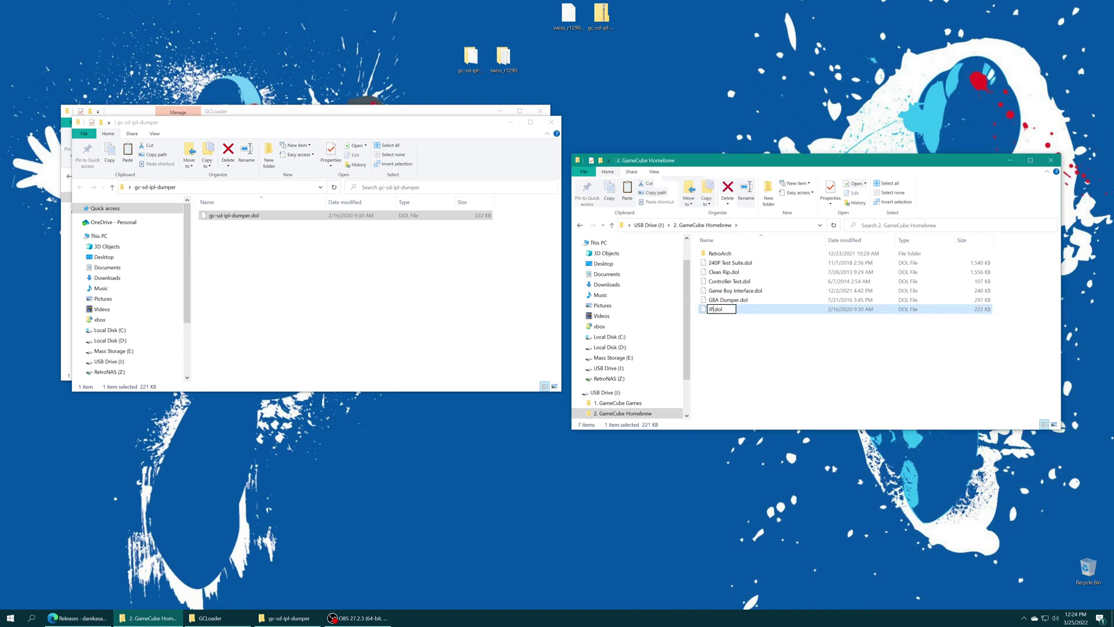
pyautogui.write('L Dumper')
pyautogui.press('Return')
pyautogui.click(770, 358)
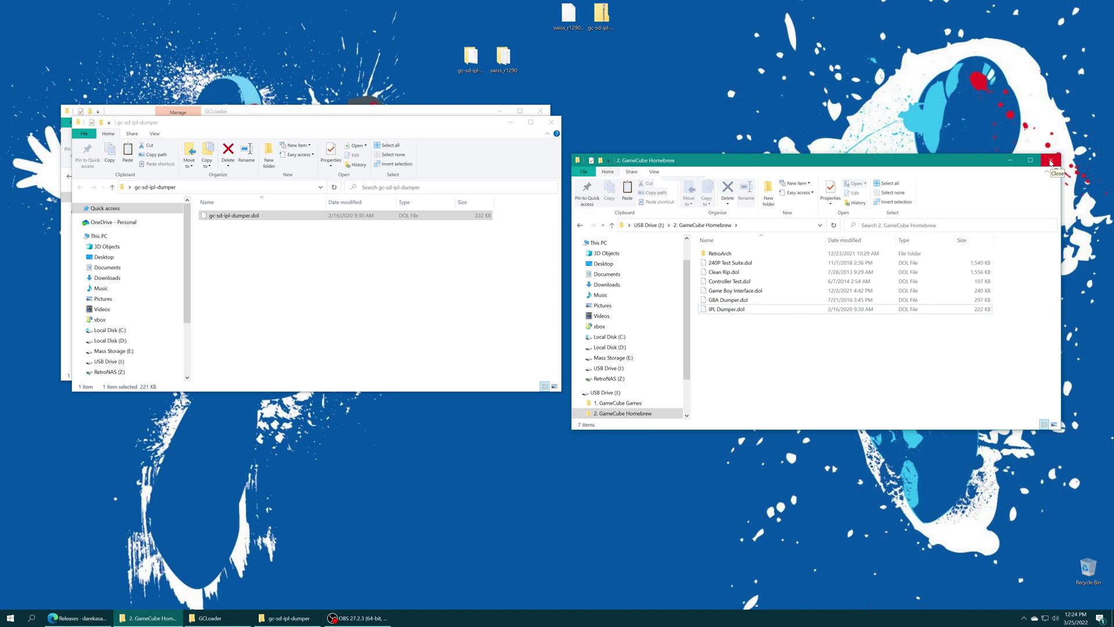
pyautogui.click(1051, 161)
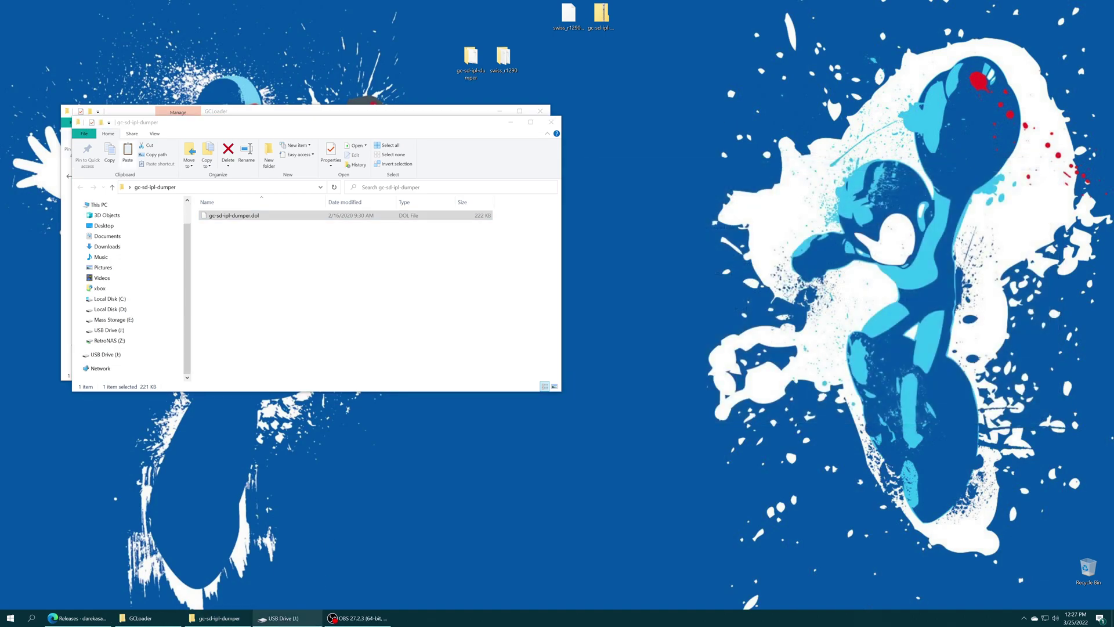
# Open the empty USB drive and check its file system and capacity in the drive properties
pyautogui.moveTo(279, 624)
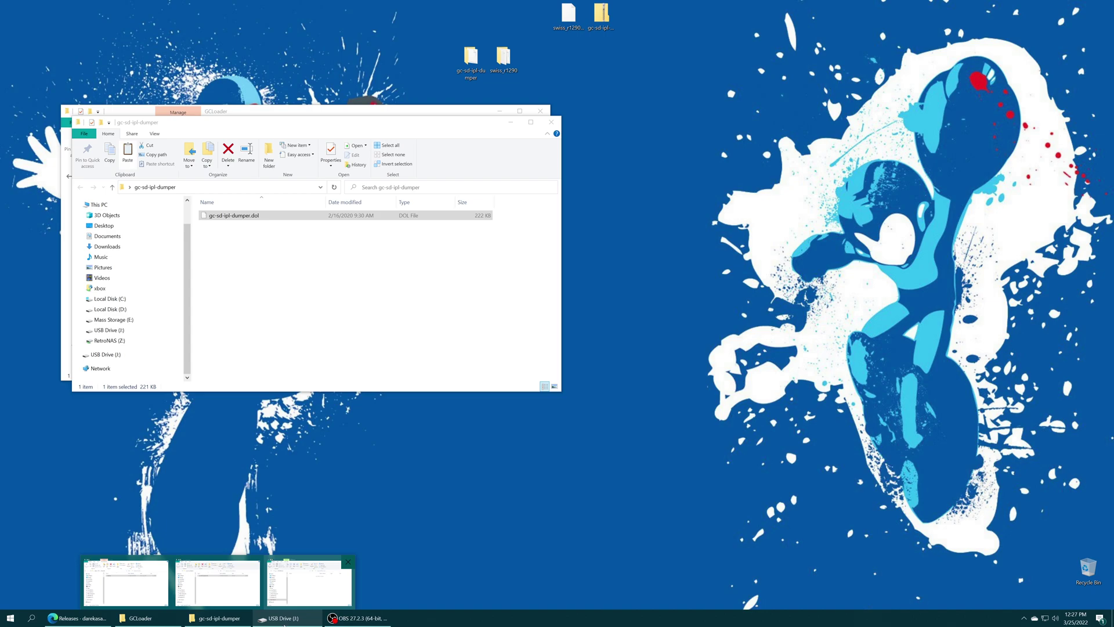
pyautogui.click(288, 620)
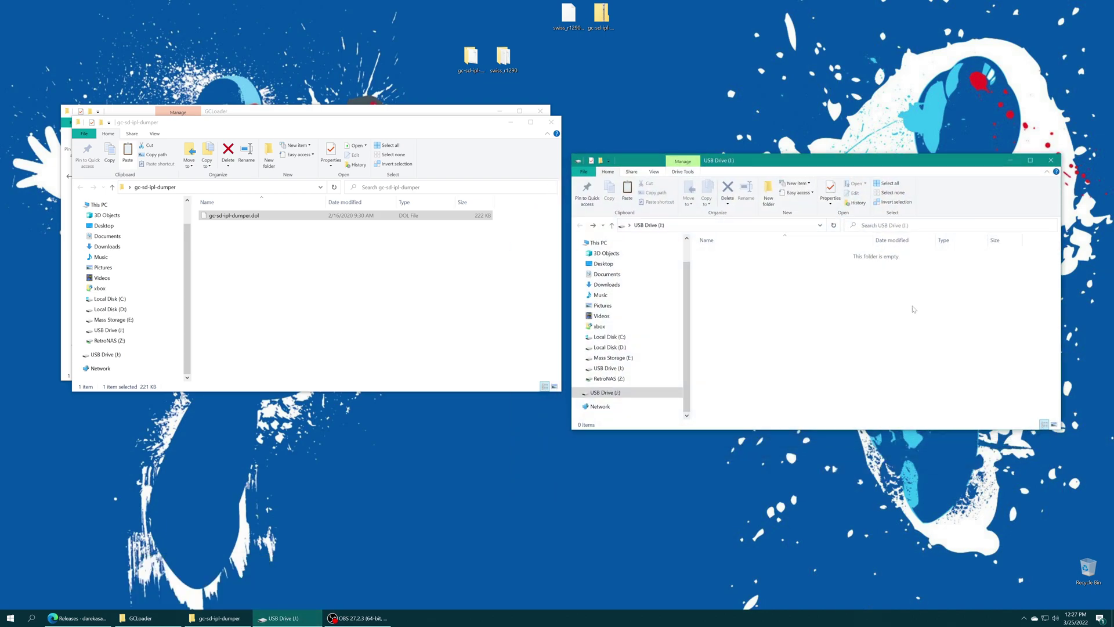
pyautogui.rightClick(822, 303)
pyautogui.click(847, 411)
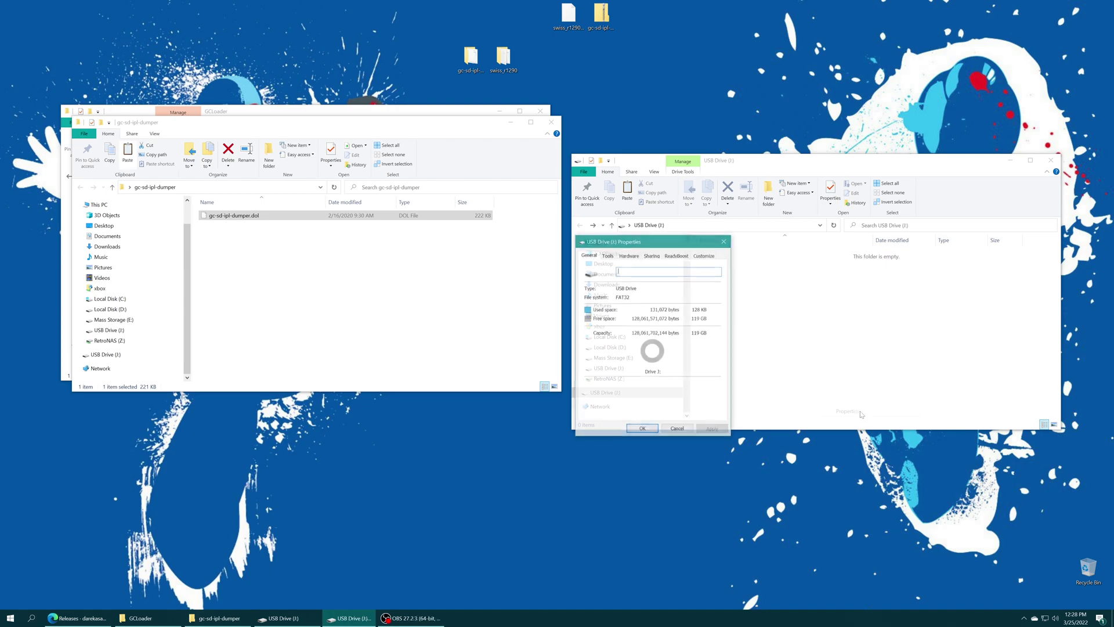
pyautogui.click(724, 240)
# Copy swiss_r1290.dol from the DOL folder of swiss_r1290 to the root of the empty USB drive
pyautogui.click(69, 176)
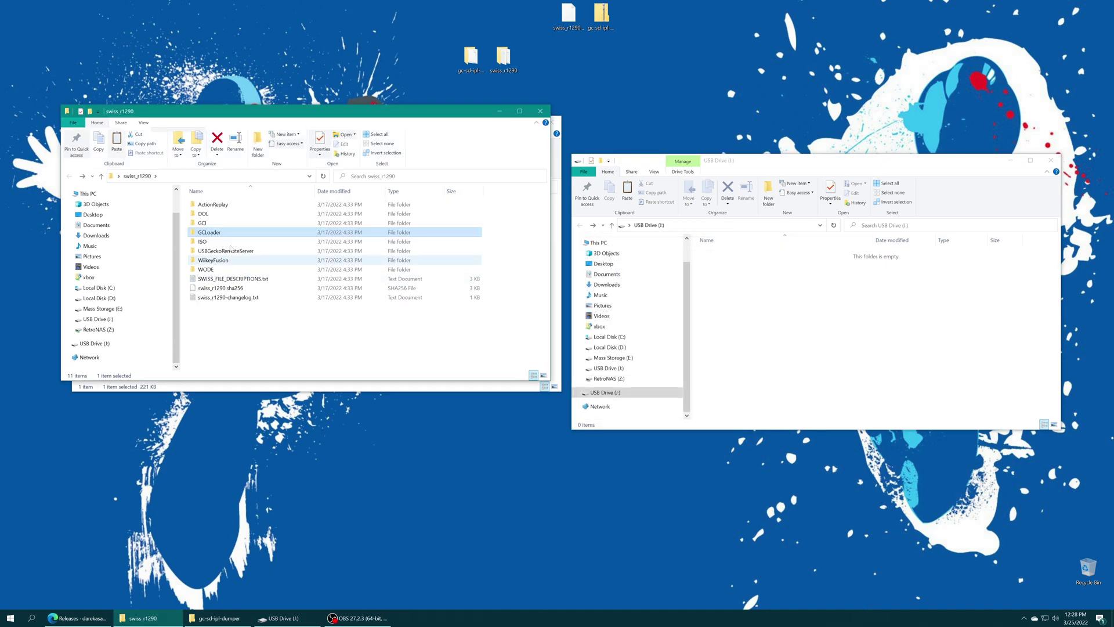
pyautogui.doubleClick(230, 216)
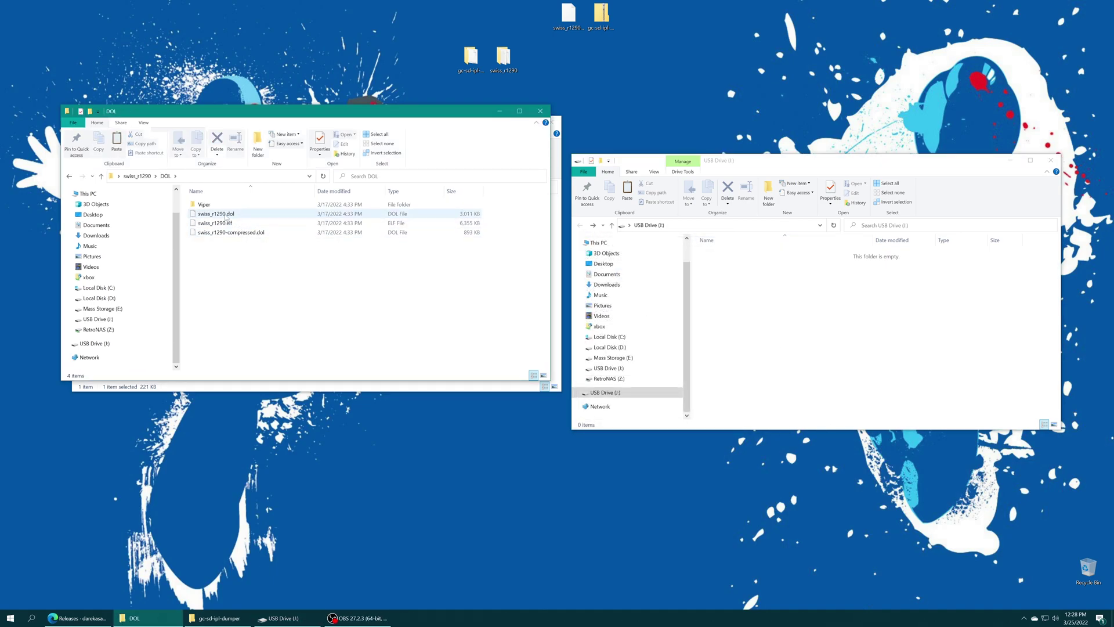
pyautogui.click(214, 216)
pyautogui.moveTo(215, 217); pyautogui.dragTo(800, 293)
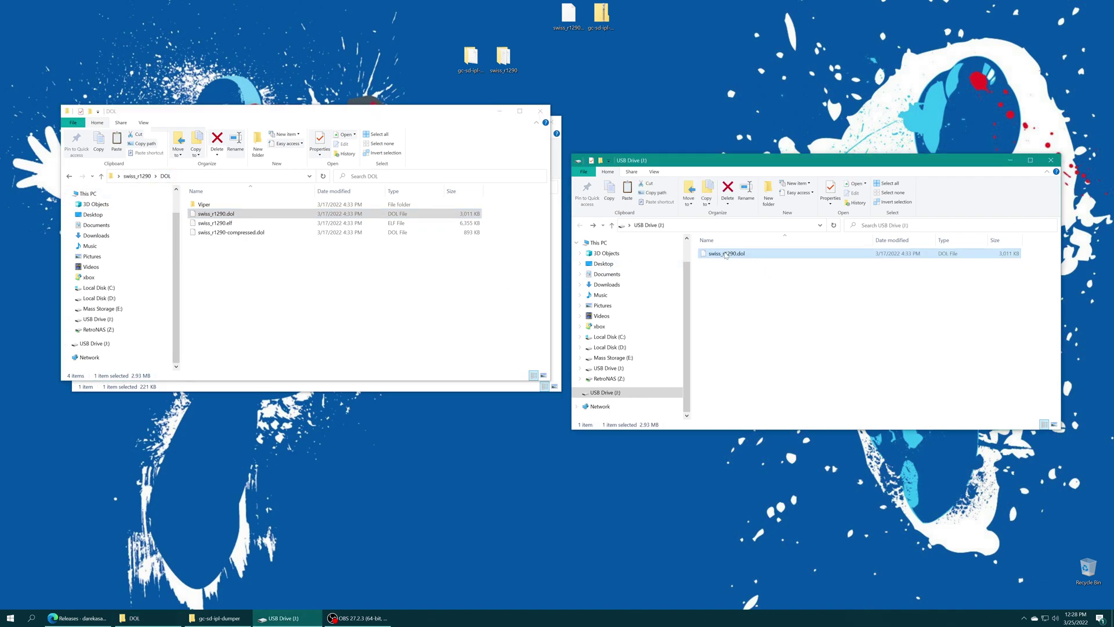
# Rename the copied swiss_r1290.dol on the USB drive to boot.dol
pyautogui.click(726, 255)
pyautogui.write('boot')
pyautogui.press('Return')
pyautogui.click(768, 354)
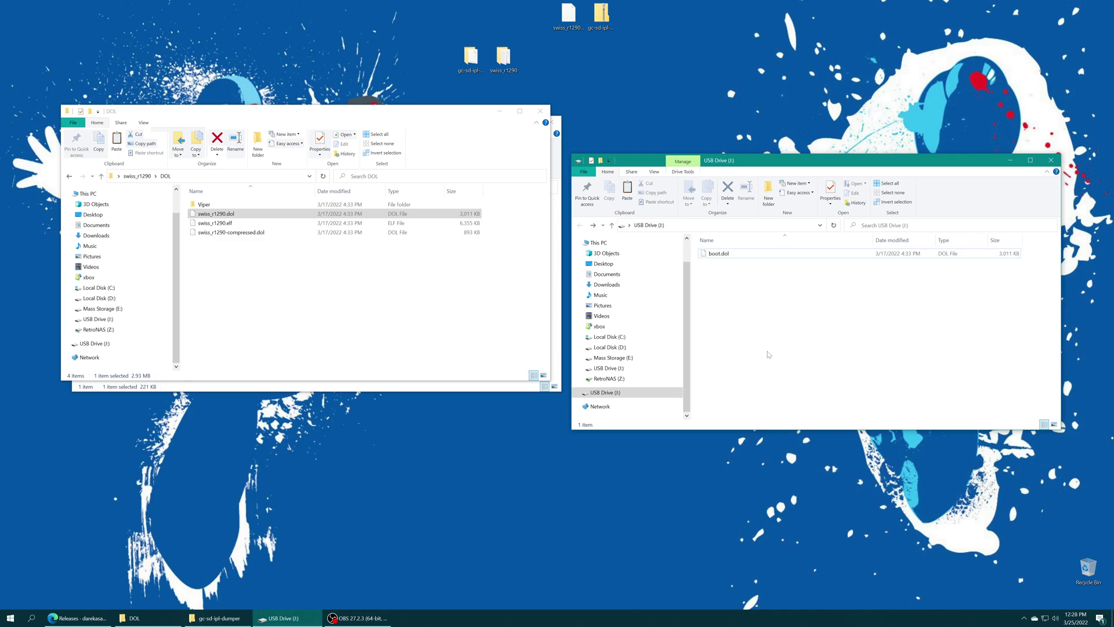
# Create a folder named Homebrew in the USB drive's root and open it
pyautogui.rightClick(755, 323)
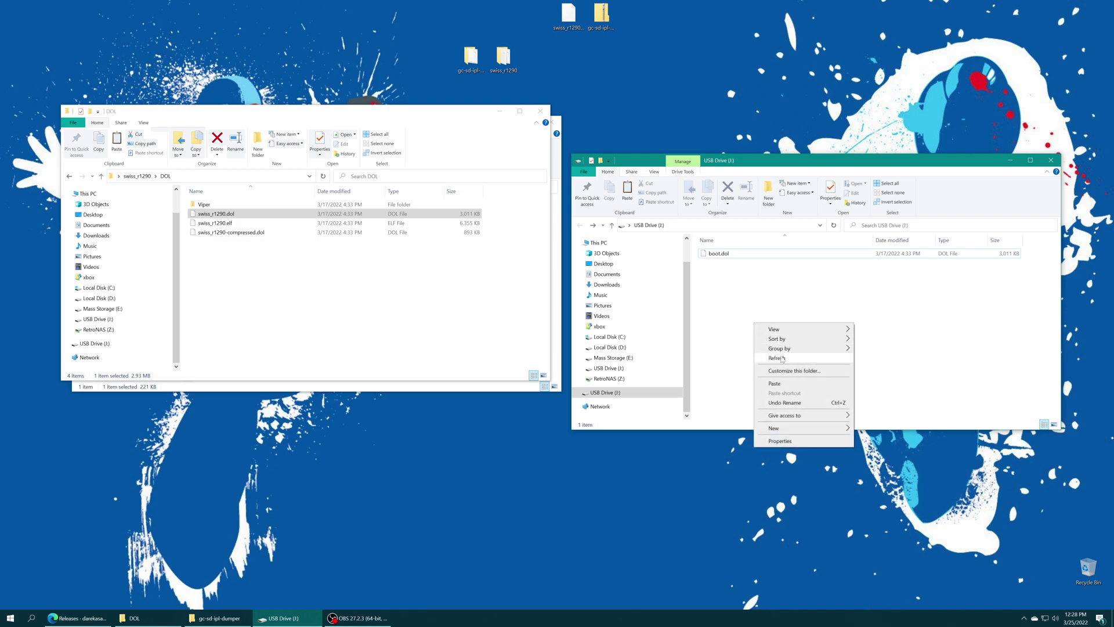
pyautogui.click(875, 430)
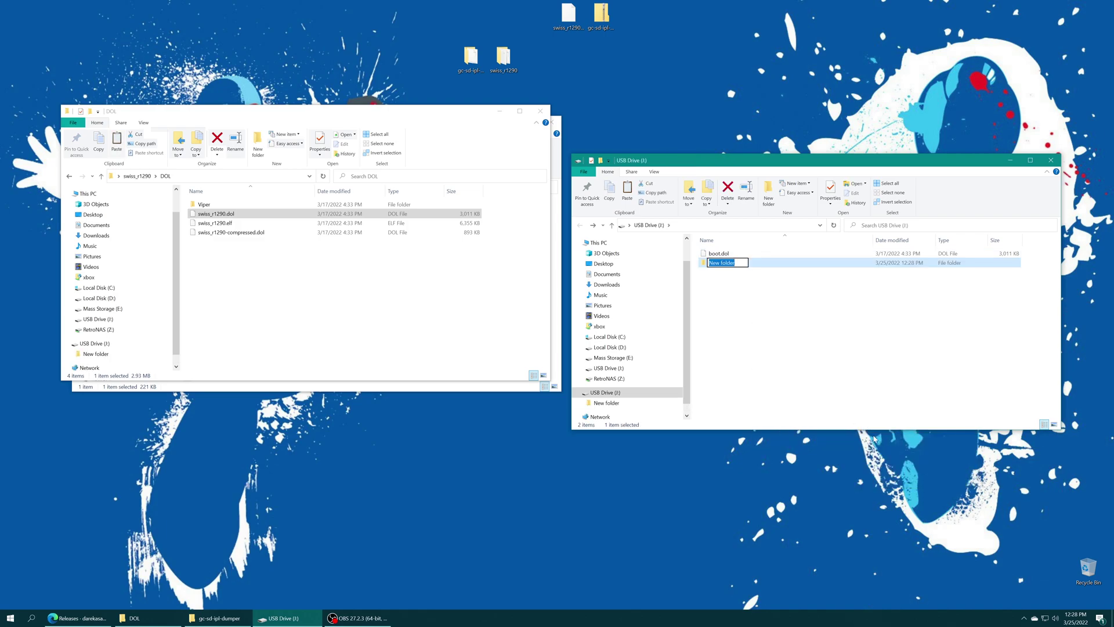
pyautogui.write('Homebrew')
pyautogui.press('Return')
pyautogui.doubleClick(747, 262)
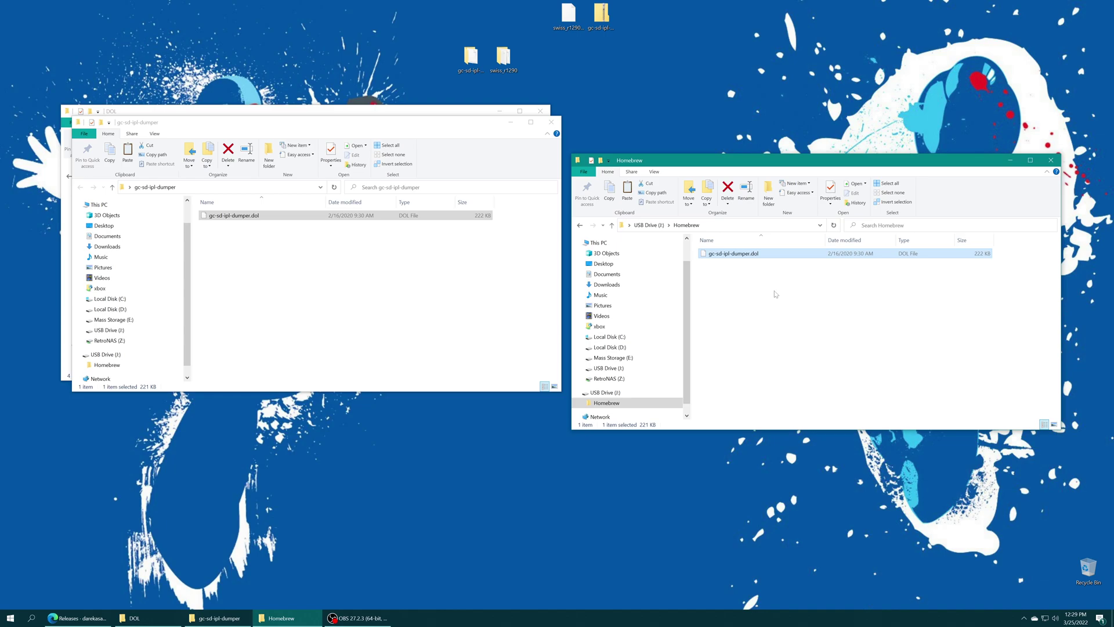
# Rename gc-sd-ipl-dumper.dol in the Homebrew folder to IPL Dumper.dol, return to the drive's root and close the window
pyautogui.click(744, 255)
pyautogui.press('BackSpace')
pyautogui.write('IPL Du')
pyautogui.write('mper')
pyautogui.press('Return')
pyautogui.hotkey('alt', 'Left')
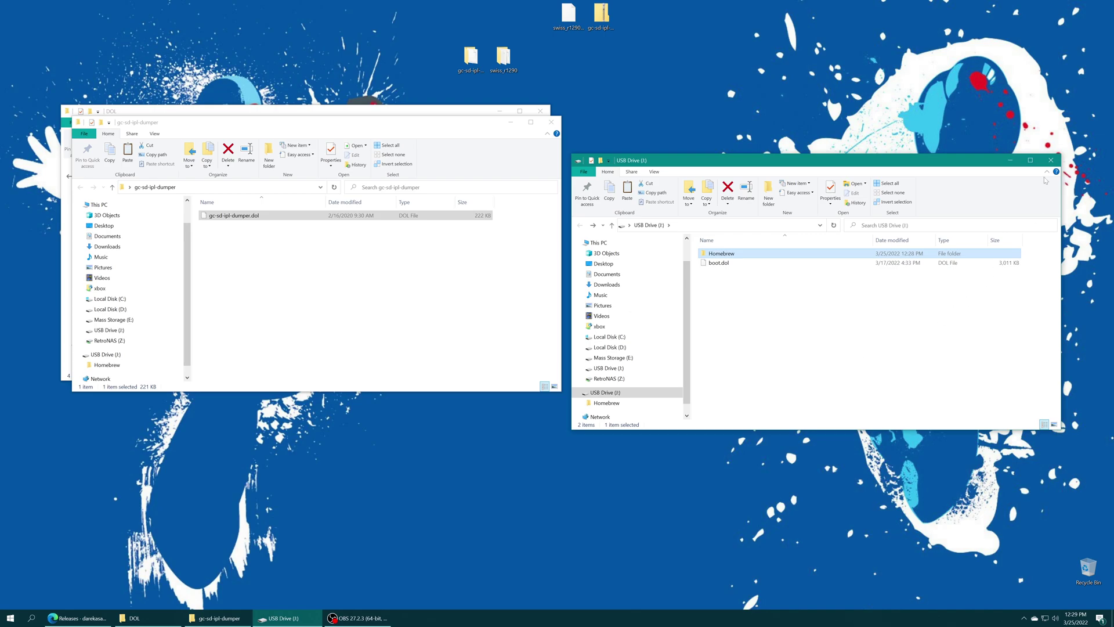
pyautogui.click(1050, 160)
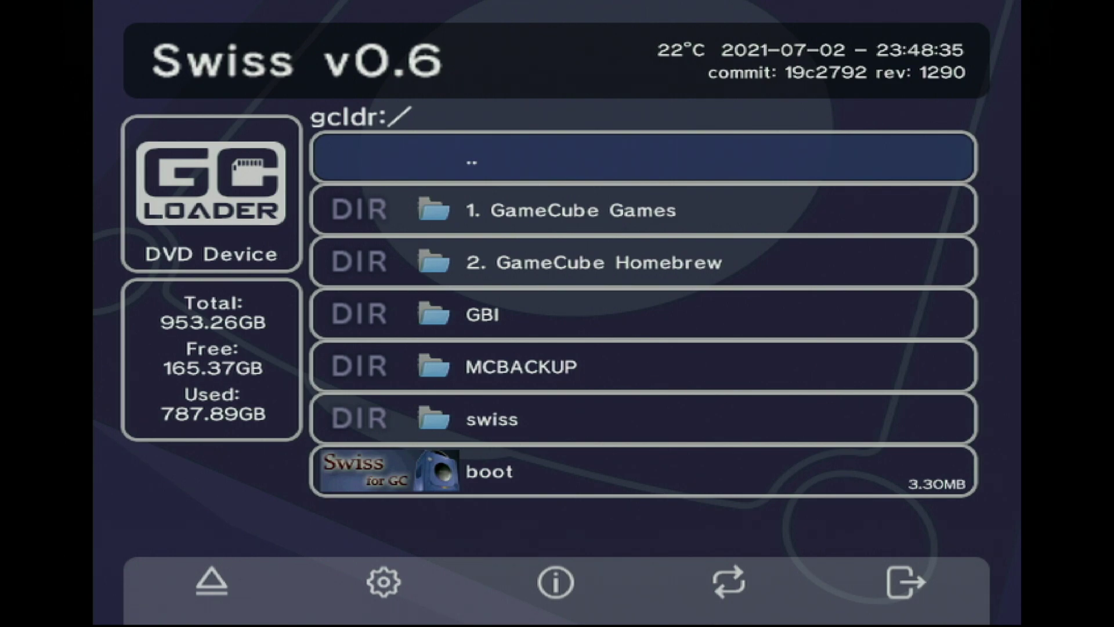
# Switch to Swiss on the GameCube, launch IPL Dumper from the GC Loader's "2. GameCube Homebrew" folder and start the IPL ROM dump
pyautogui.press('Down')
pyautogui.press('Down')
pyautogui.press('Return')
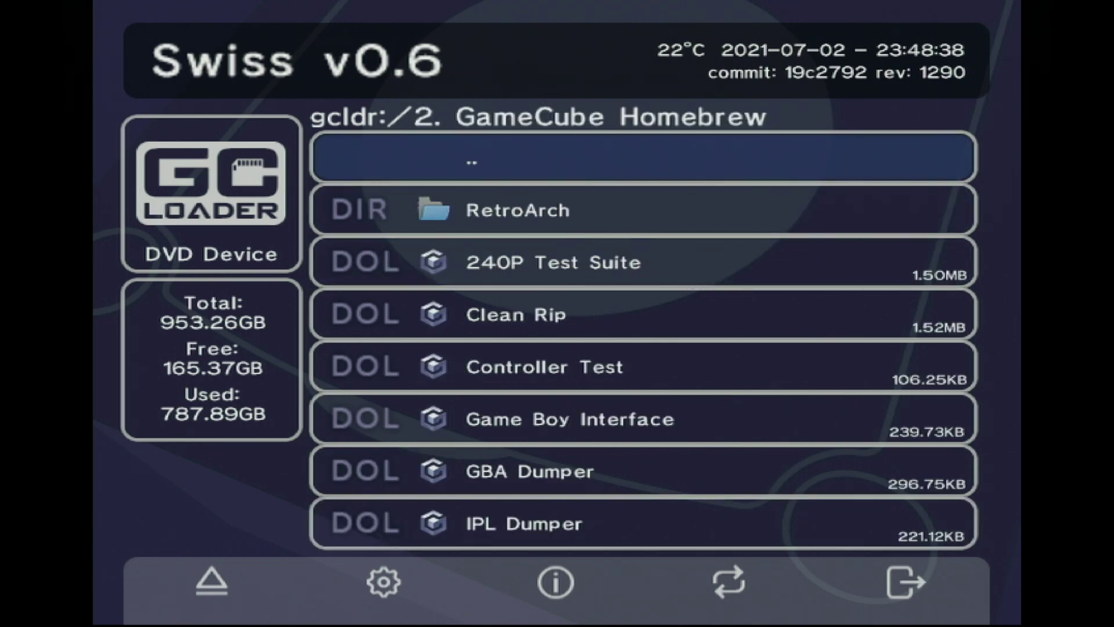
pyautogui.press('Down')
pyautogui.press('Down')
pyautogui.press('Down')
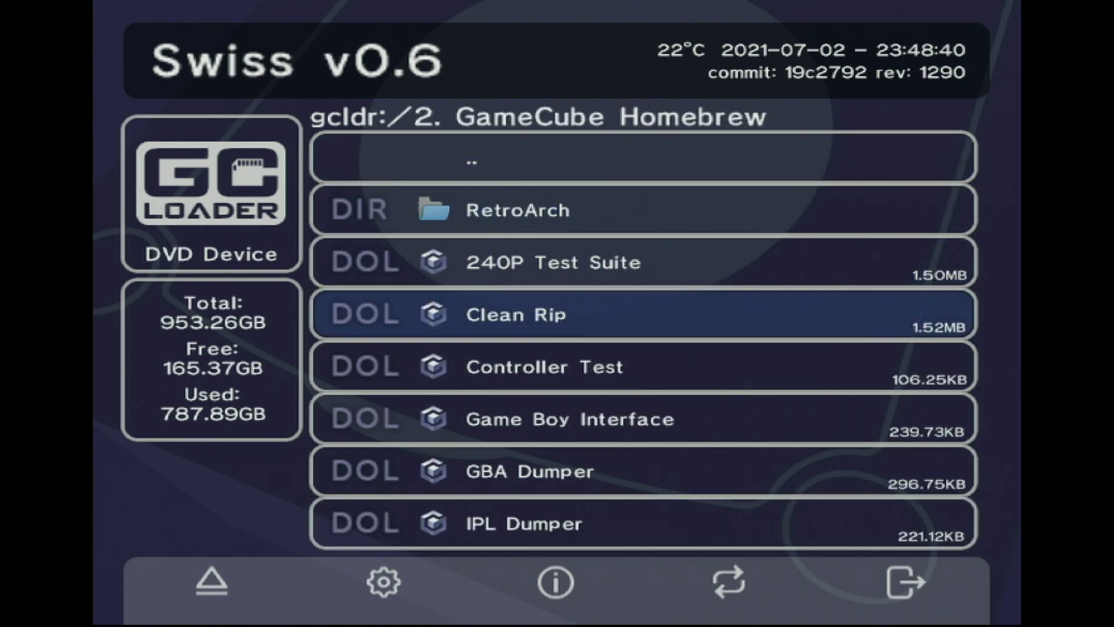
pyautogui.press('Down')
pyautogui.press('Down')
pyautogui.press('Down')
pyautogui.press('Down')
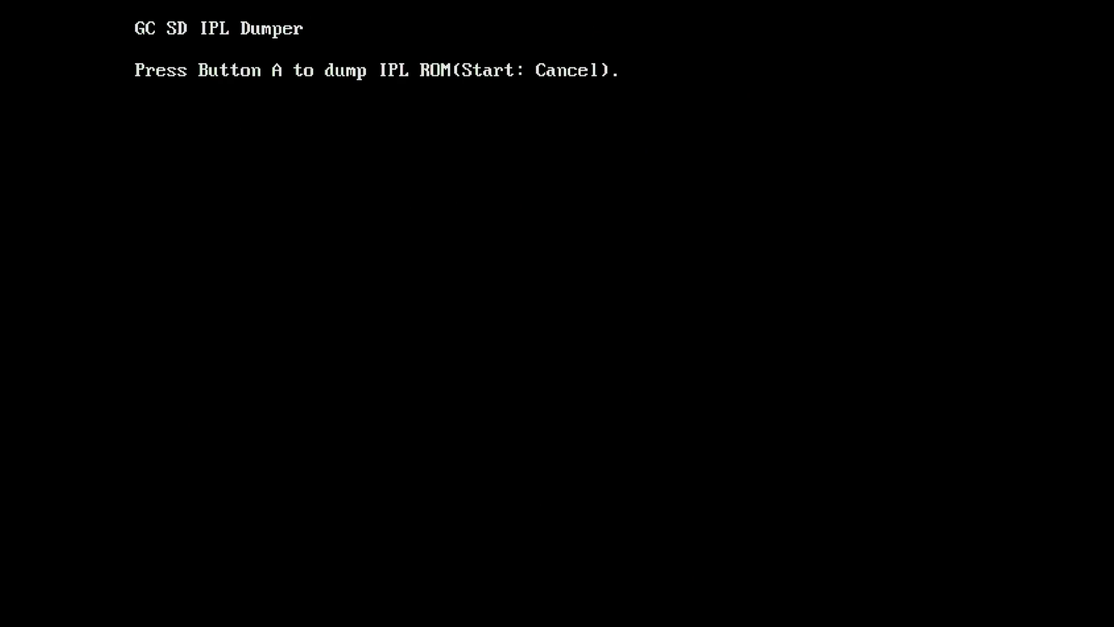
pyautogui.press('x')
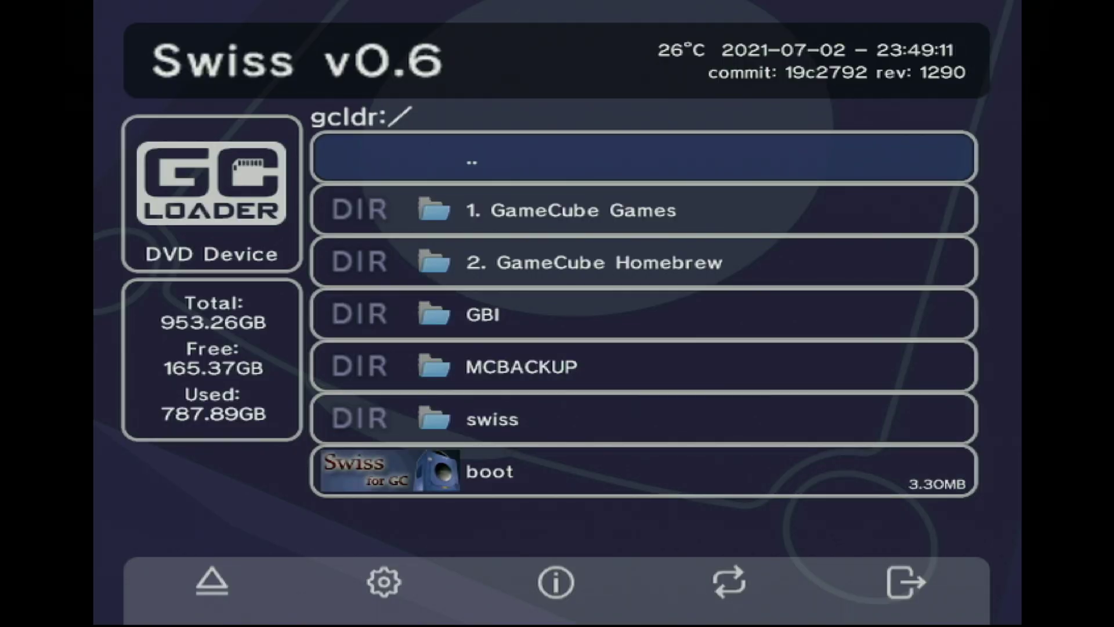
# Change the Swiss source device from GC Loader to SD Card - SD2SP2
pyautogui.press('Escape')
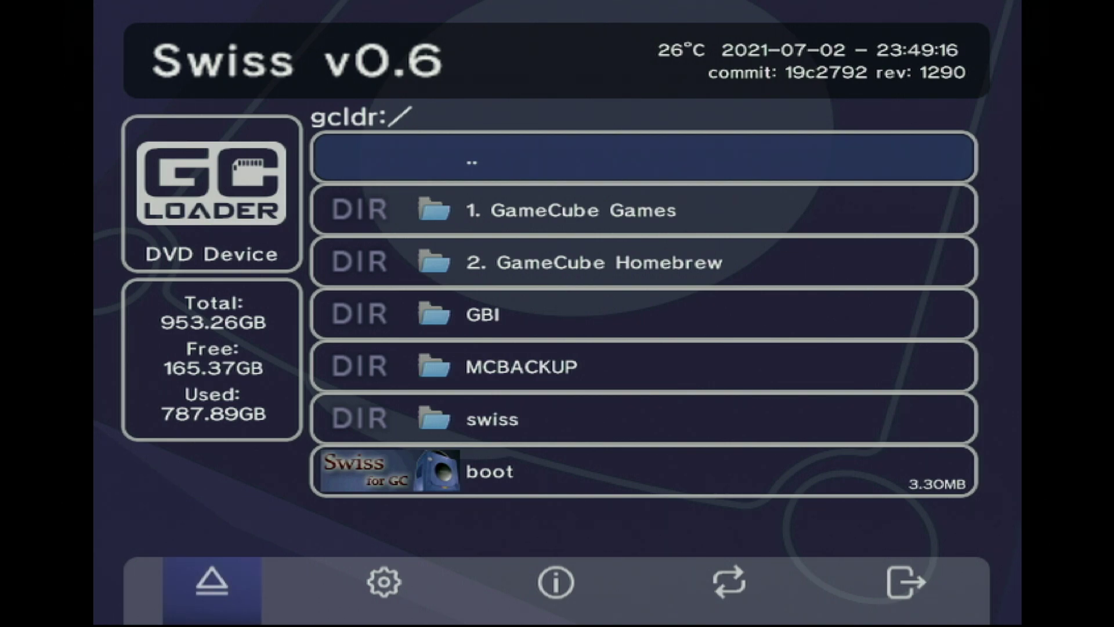
pyautogui.press('Return')
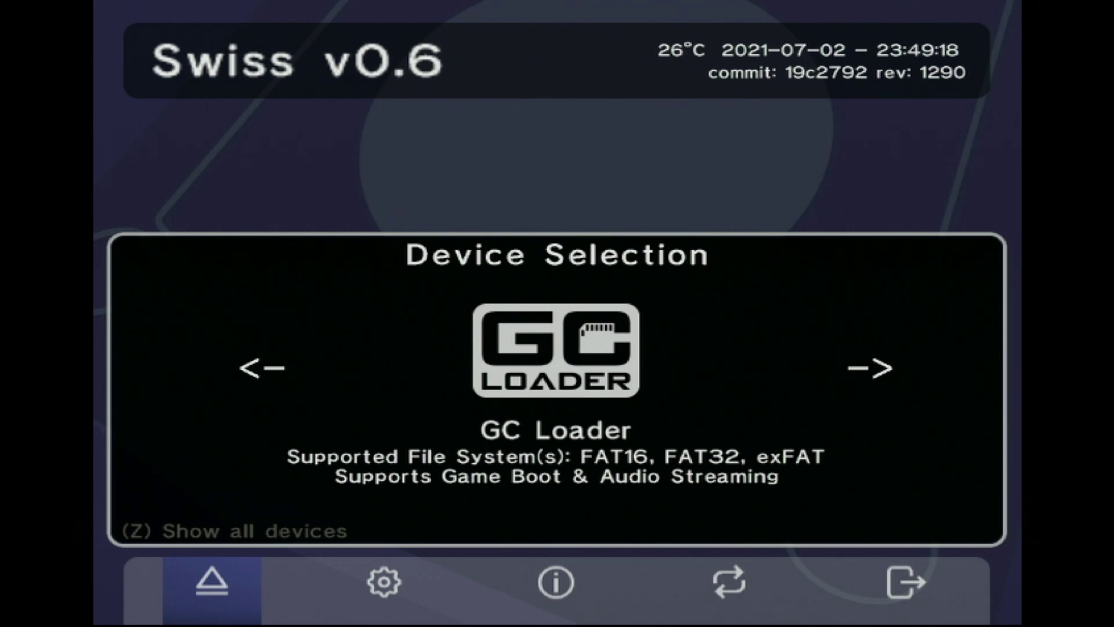
pyautogui.press('Right')
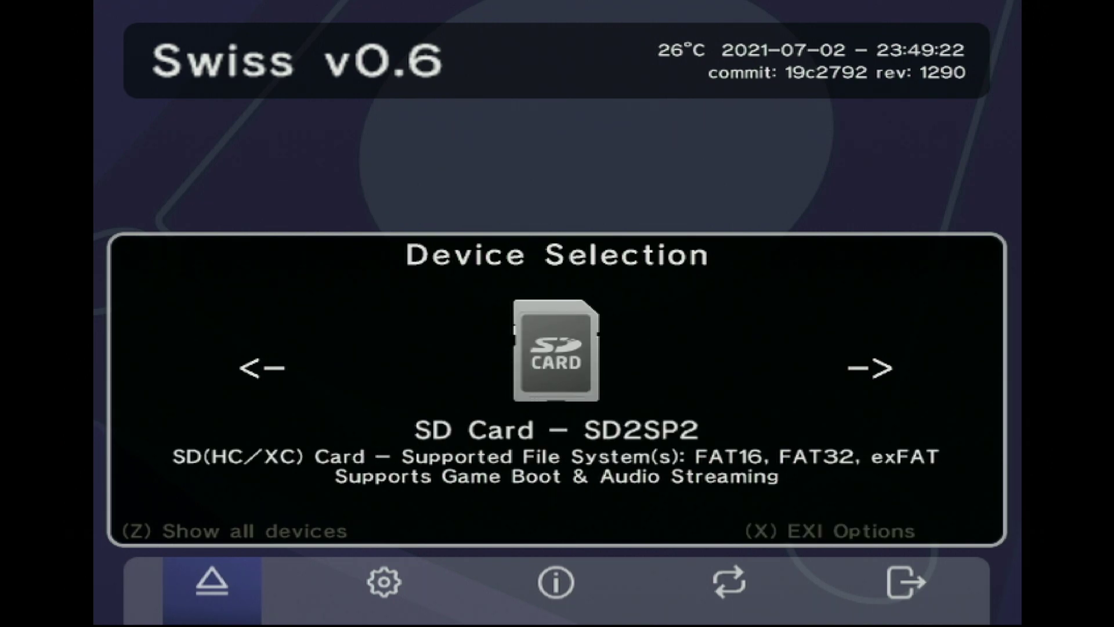
pyautogui.press('Right')
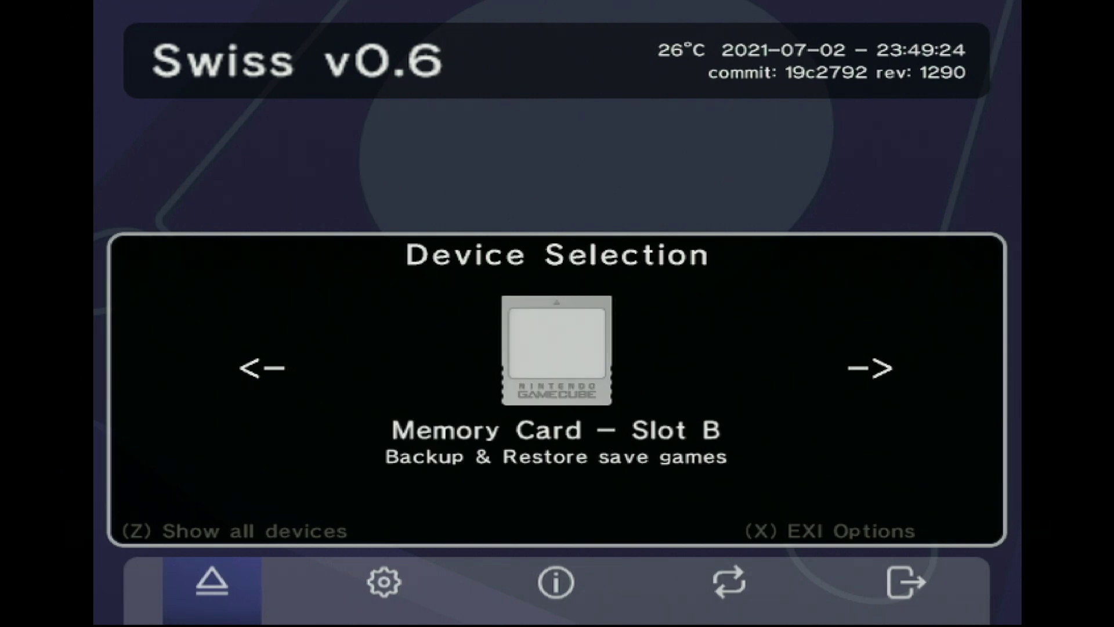
pyautogui.press('Right')
pyautogui.press('Right')
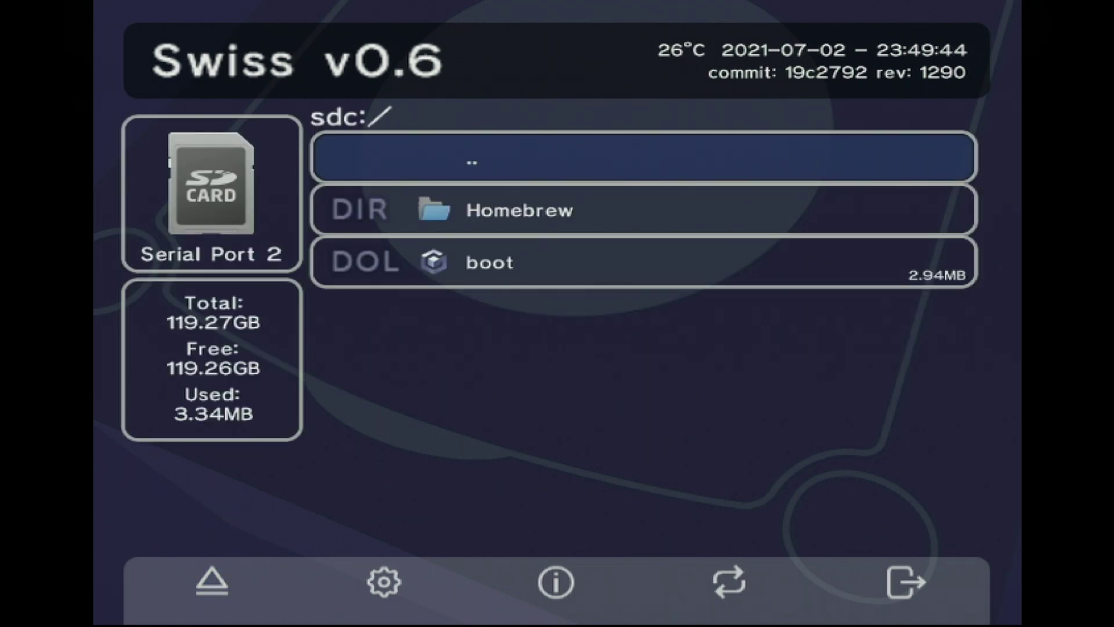
# Launch IPL Dumper from the SD card's Homebrew folder and start the IPL ROM dump
pyautogui.press('Down')
pyautogui.press('Up')
pyautogui.press('Down')
pyautogui.press('Return')
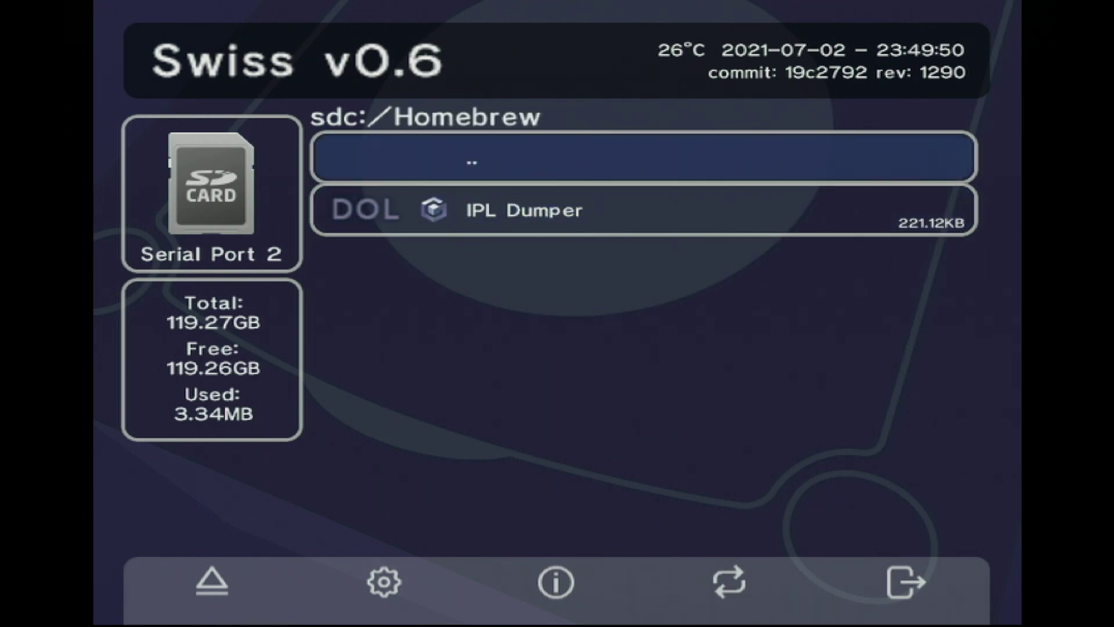
pyautogui.press('Down')
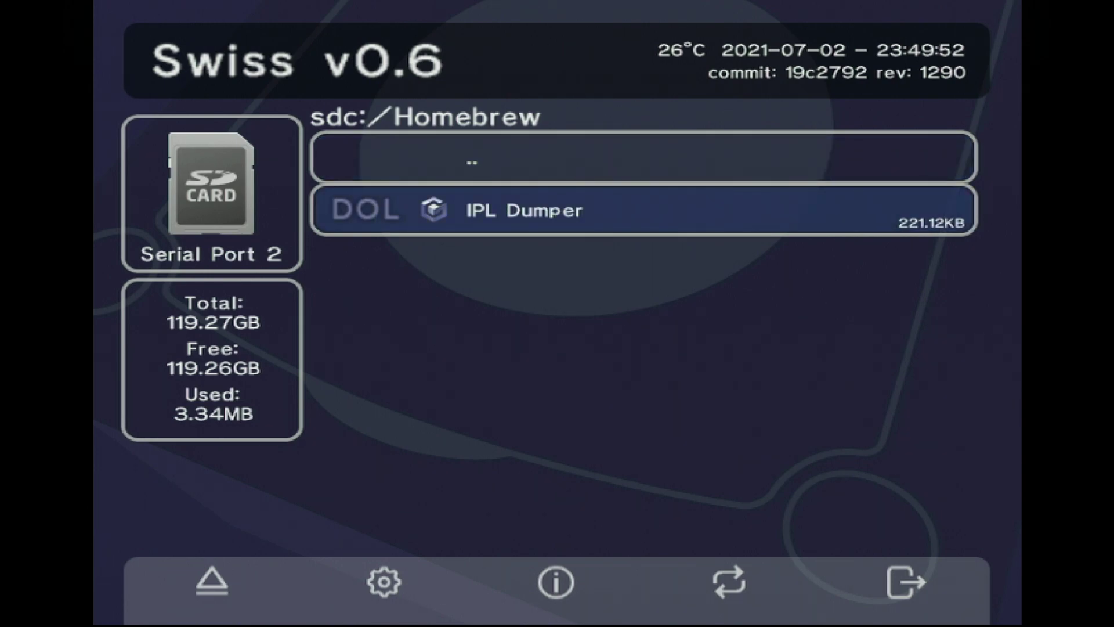
pyautogui.press('Return')
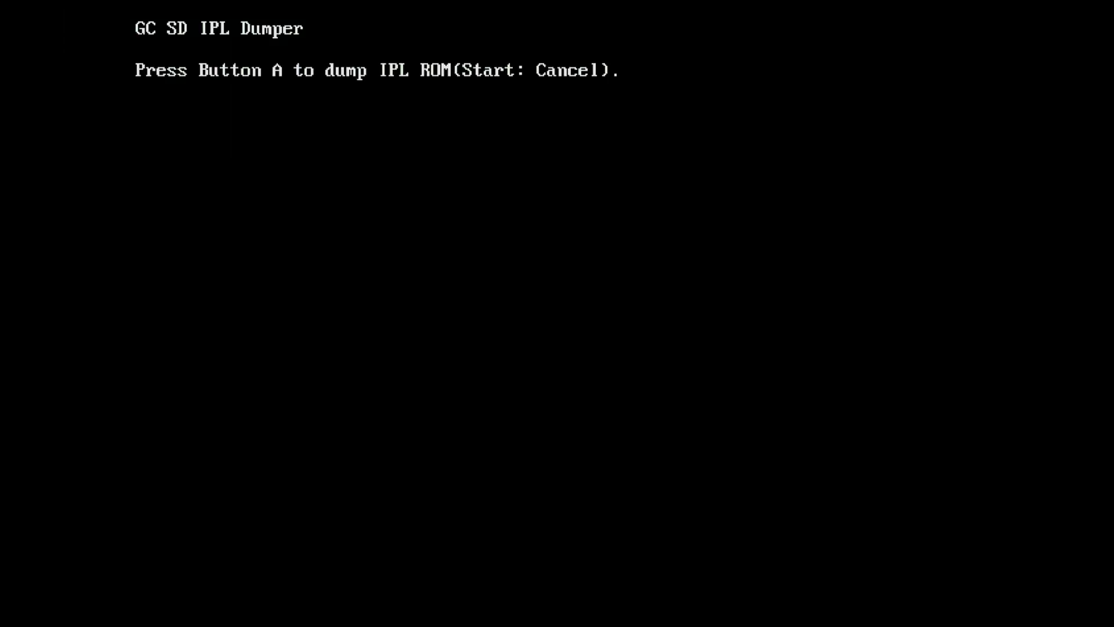
pyautogui.press('Return')
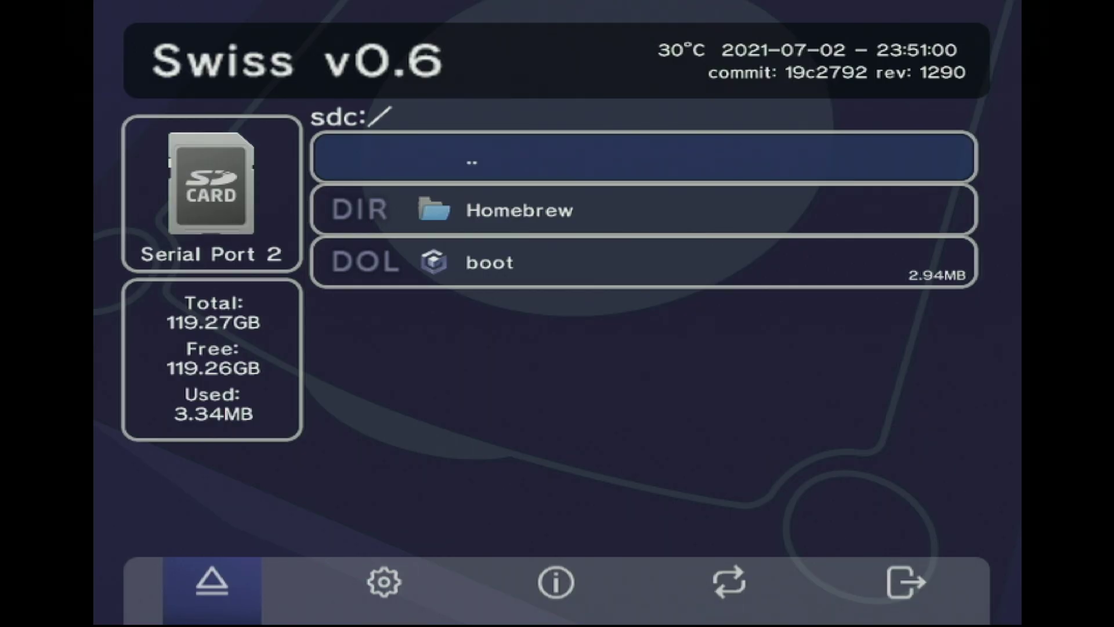
# Enable File Management in the advanced settings of Swiss, then save and exit the settings
pyautogui.click(384, 582)
pyautogui.press('Return')
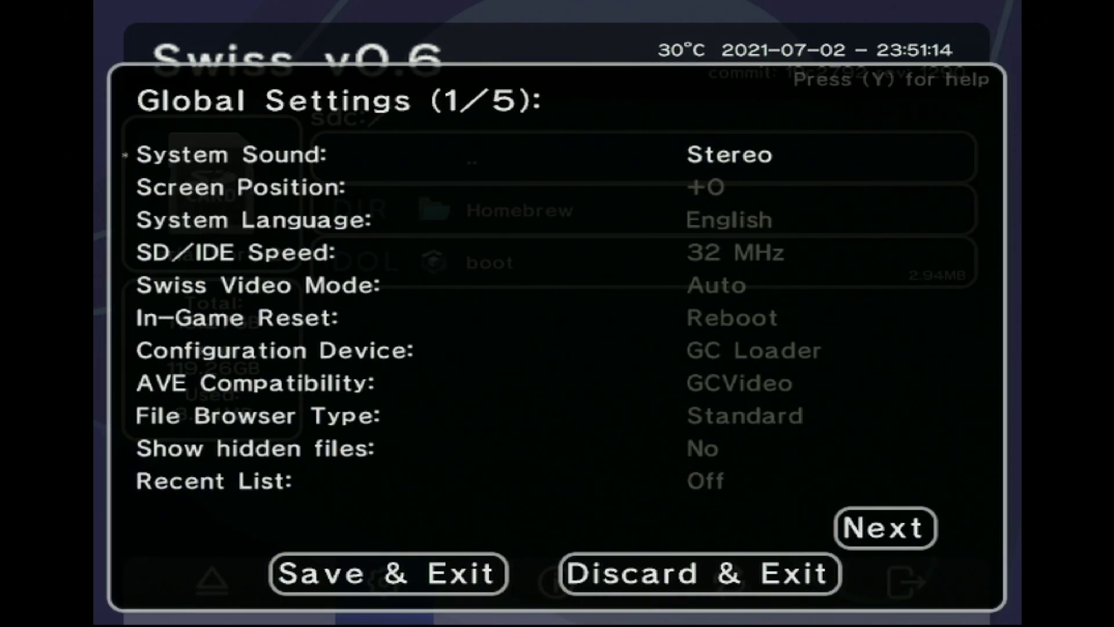
pyautogui.press('Right')
pyautogui.press('Right')
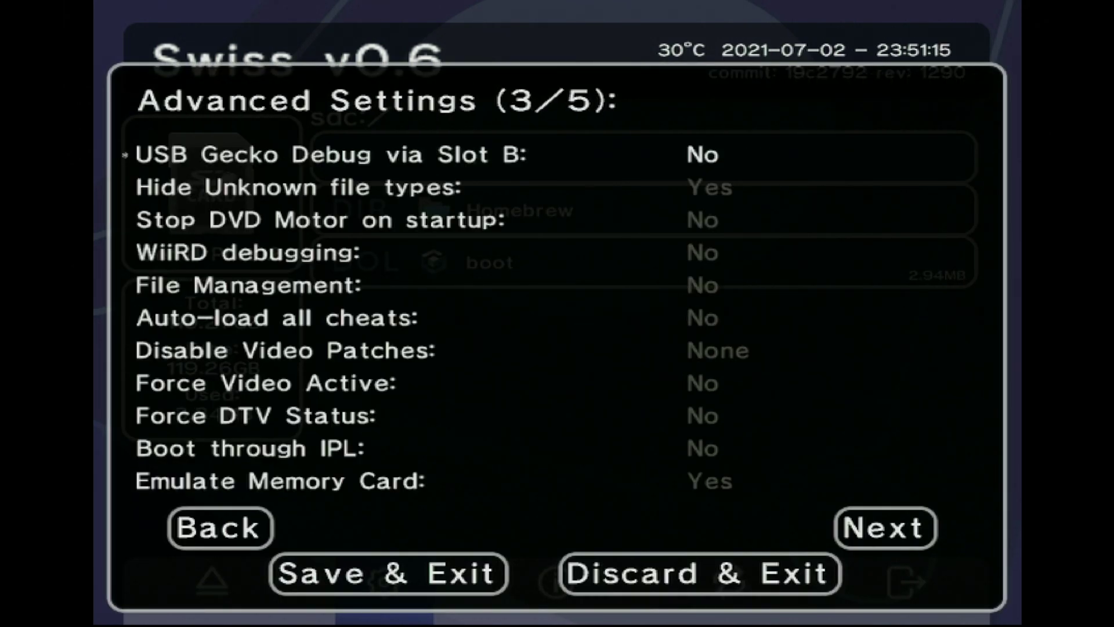
pyautogui.press('Down')
pyautogui.press('Down')
pyautogui.press('Down')
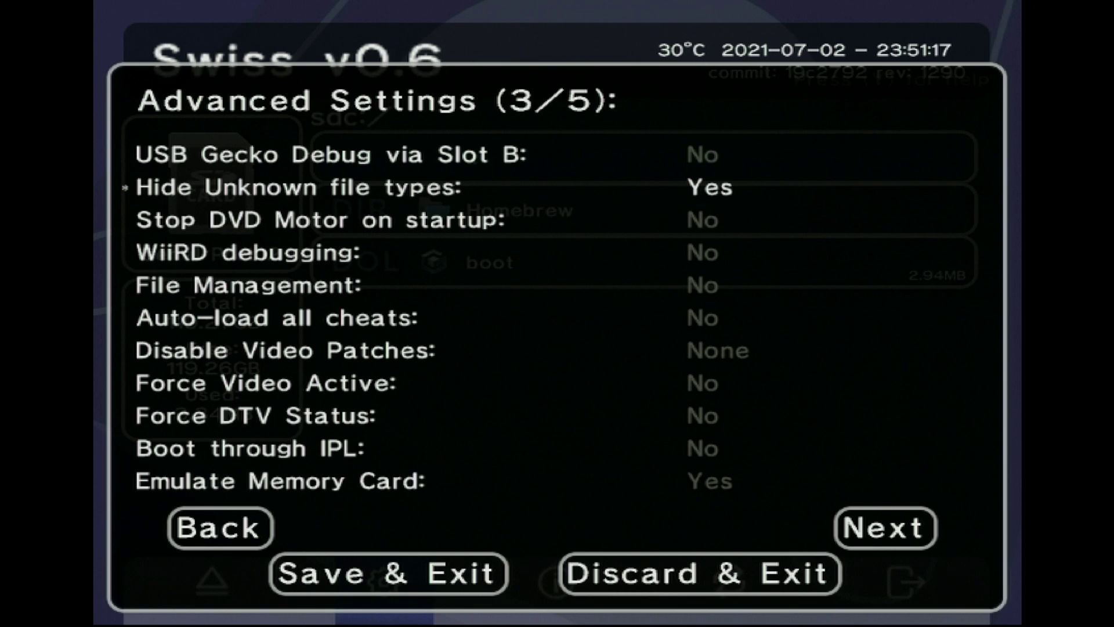
pyautogui.press('Down')
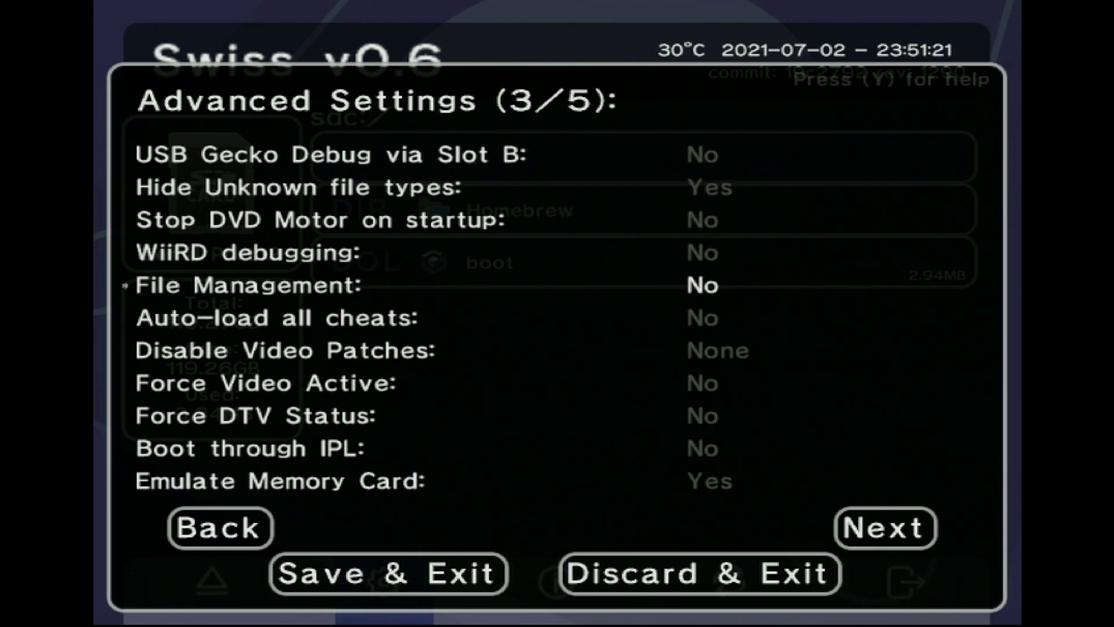
pyautogui.press('Right')
pyautogui.press('Escape')
pyautogui.press('Left')
pyautogui.press('Return')
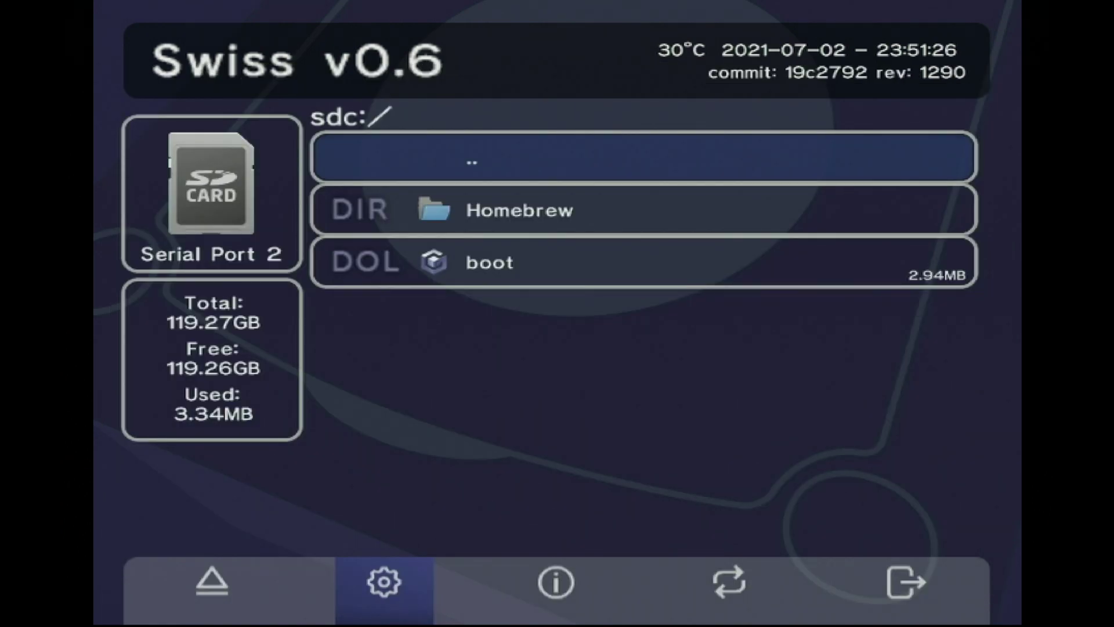
# Change the Swiss source device to System, the one for backing up IPL, DSP, DVD and SRAM
pyautogui.press('Left')
pyautogui.press('Left')
pyautogui.press('Return')
pyautogui.press('Left')
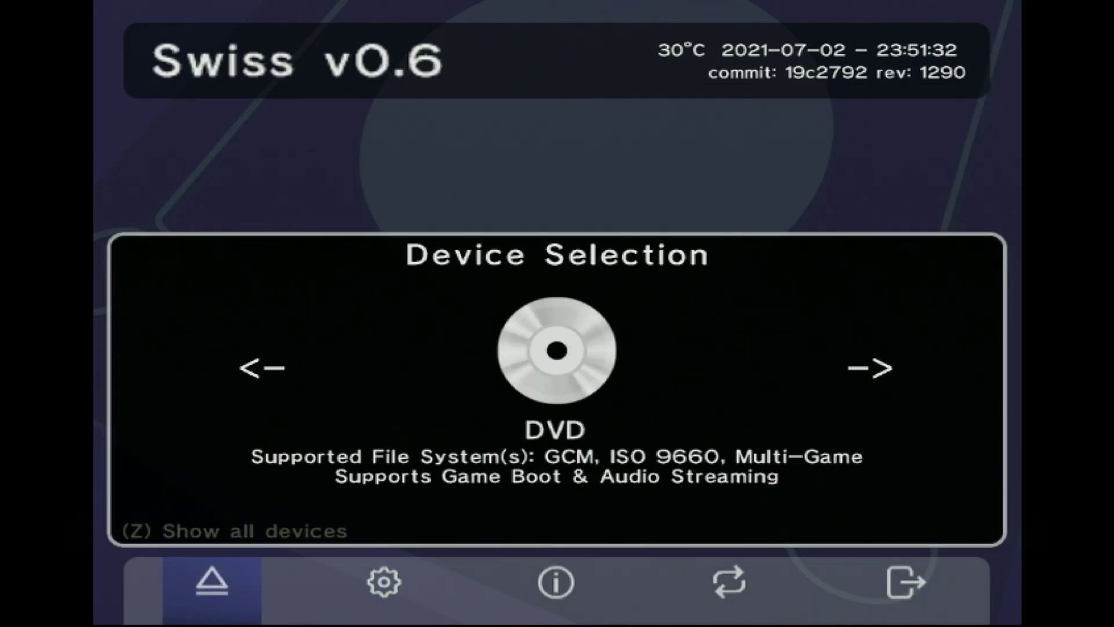
pyautogui.press('Left')
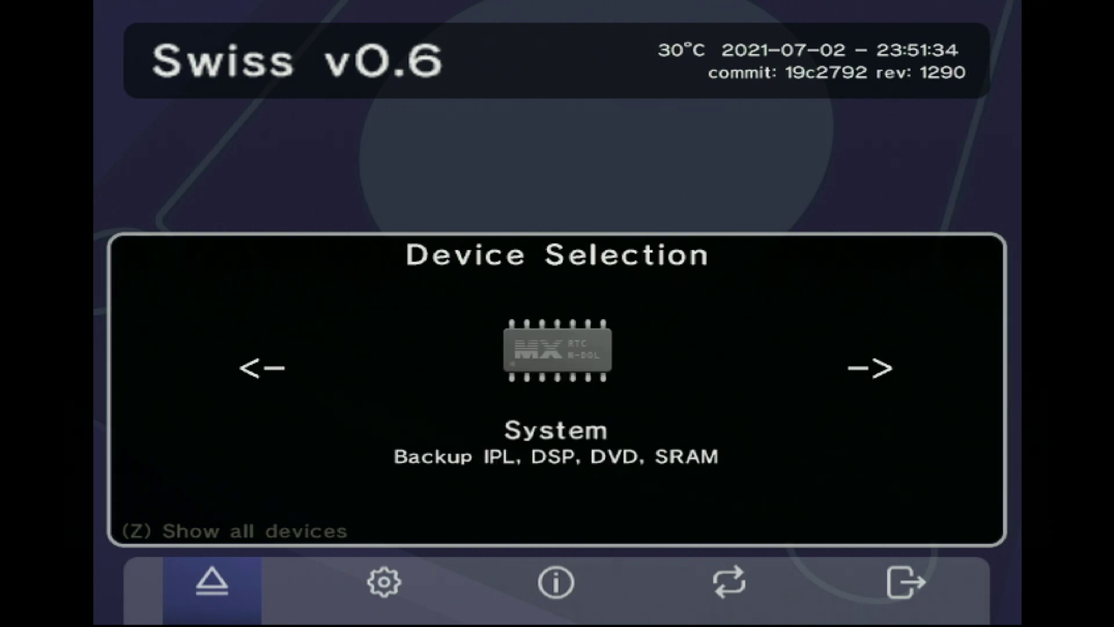
pyautogui.press('Return')
# Copy ipl.bin from the System device to the root directory of the GC Loader
pyautogui.press('Down')
pyautogui.press('Down')
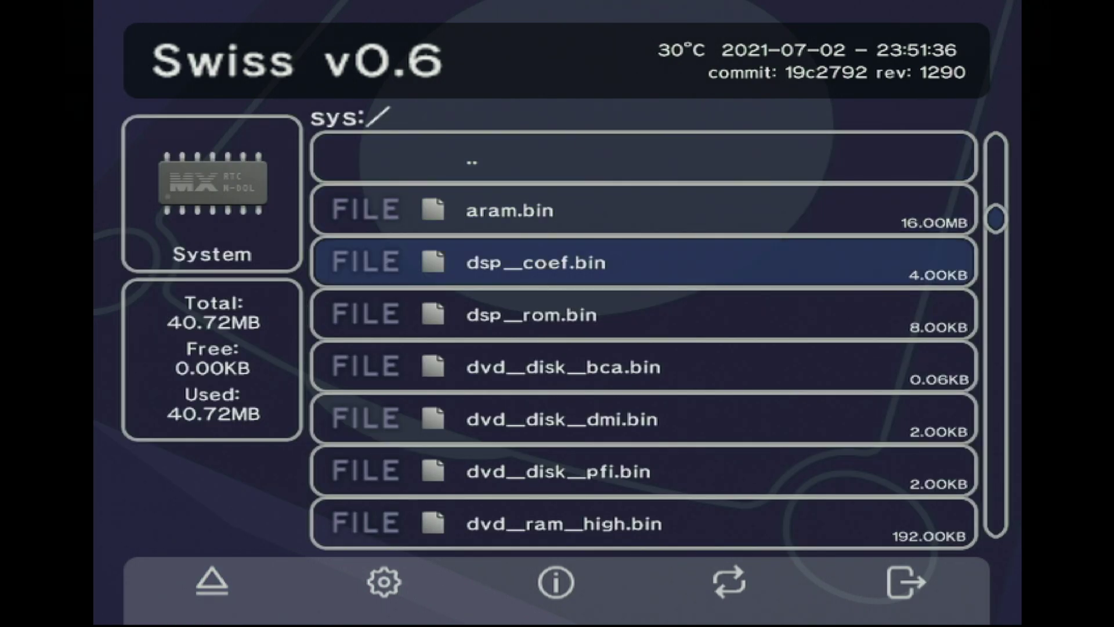
pyautogui.press('Down')
pyautogui.press('Down')
pyautogui.press('Down')
pyautogui.press('Down')
pyautogui.press('Down')
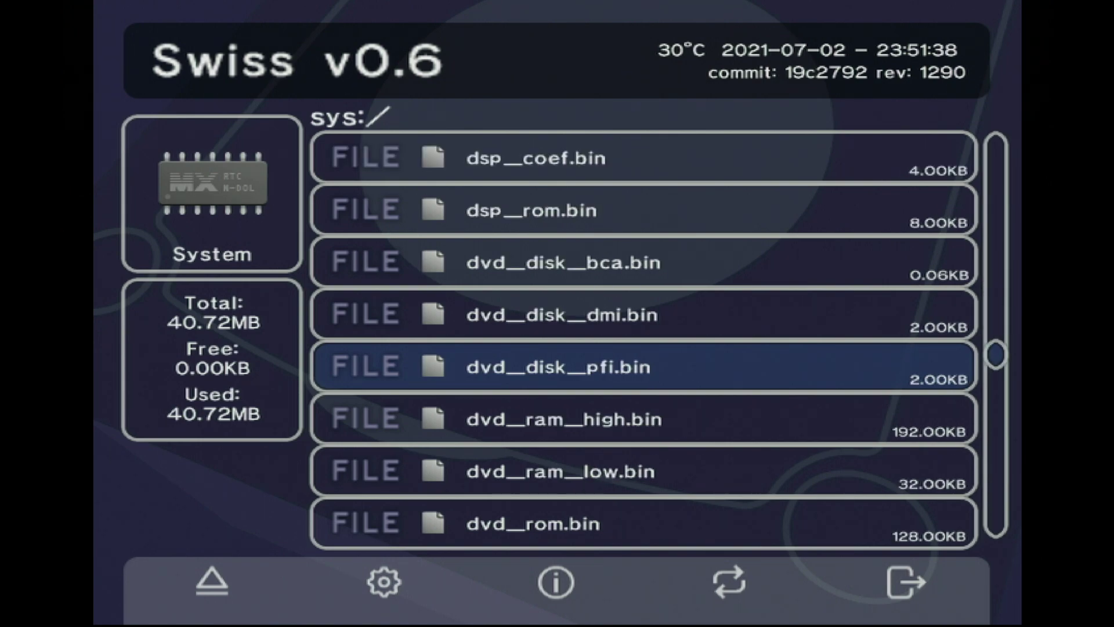
pyautogui.press('Down')
pyautogui.press('Down')
pyautogui.press('Down')
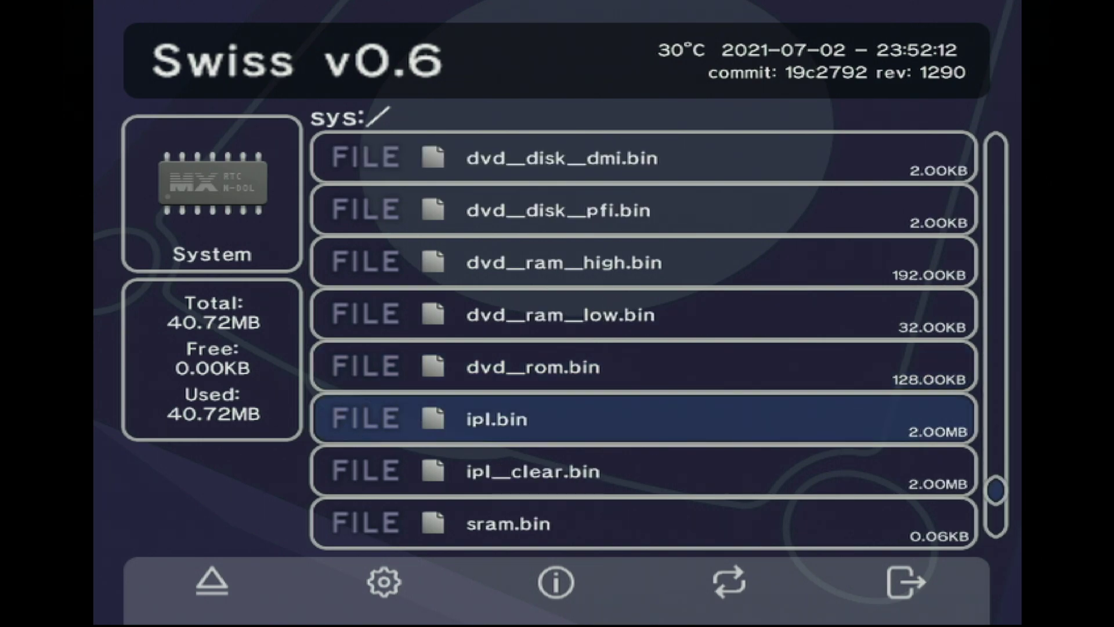
pyautogui.press('z')
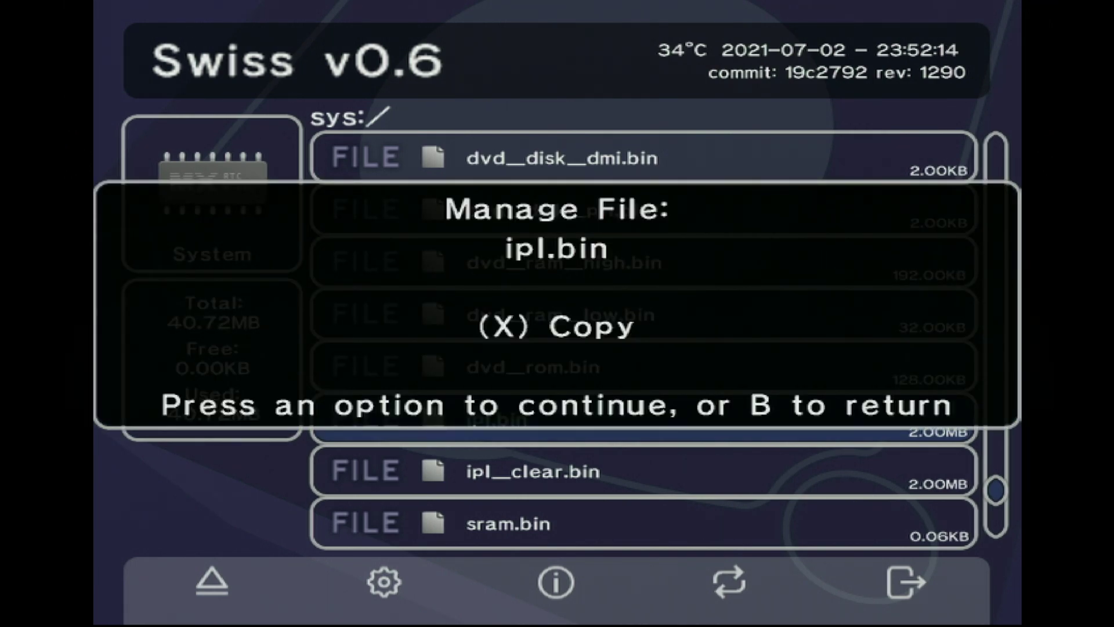
pyautogui.press('x')
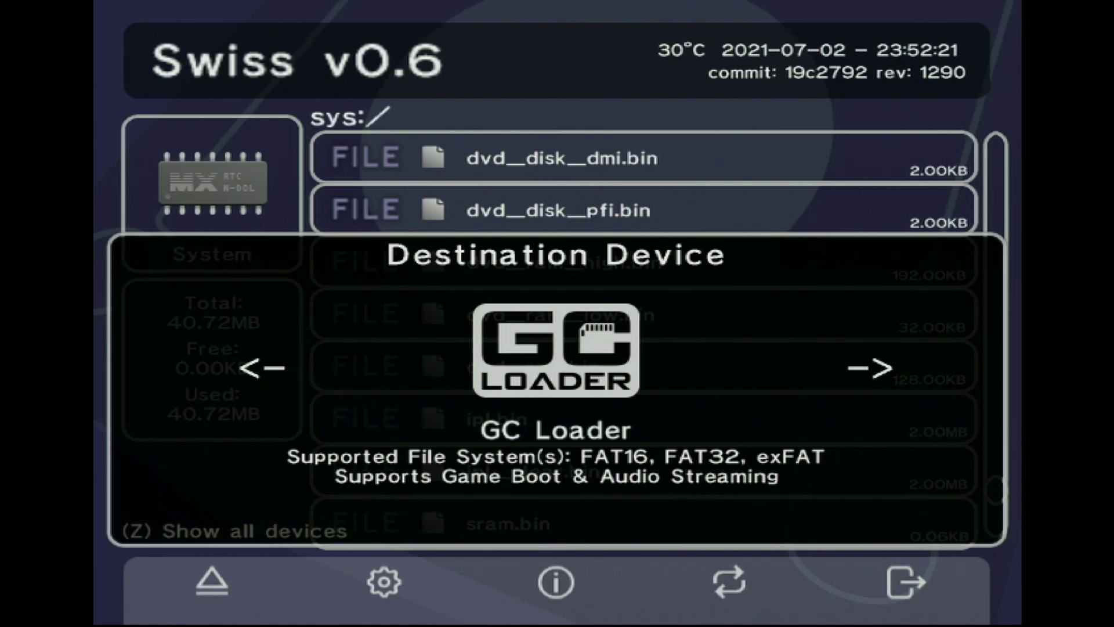
pyautogui.press('Return')
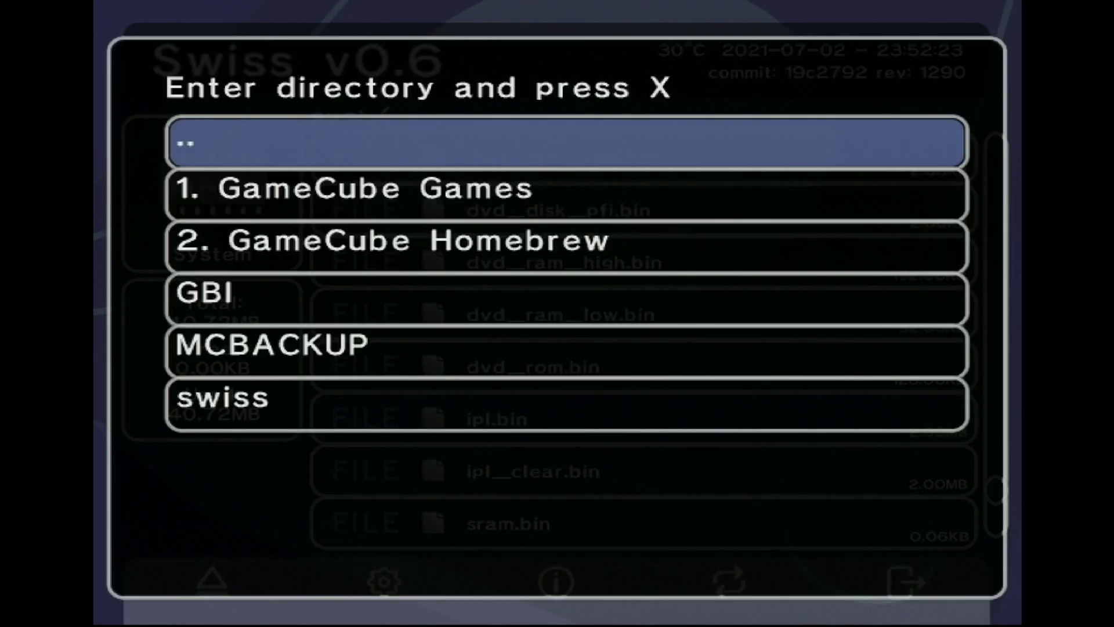
pyautogui.press('Return')
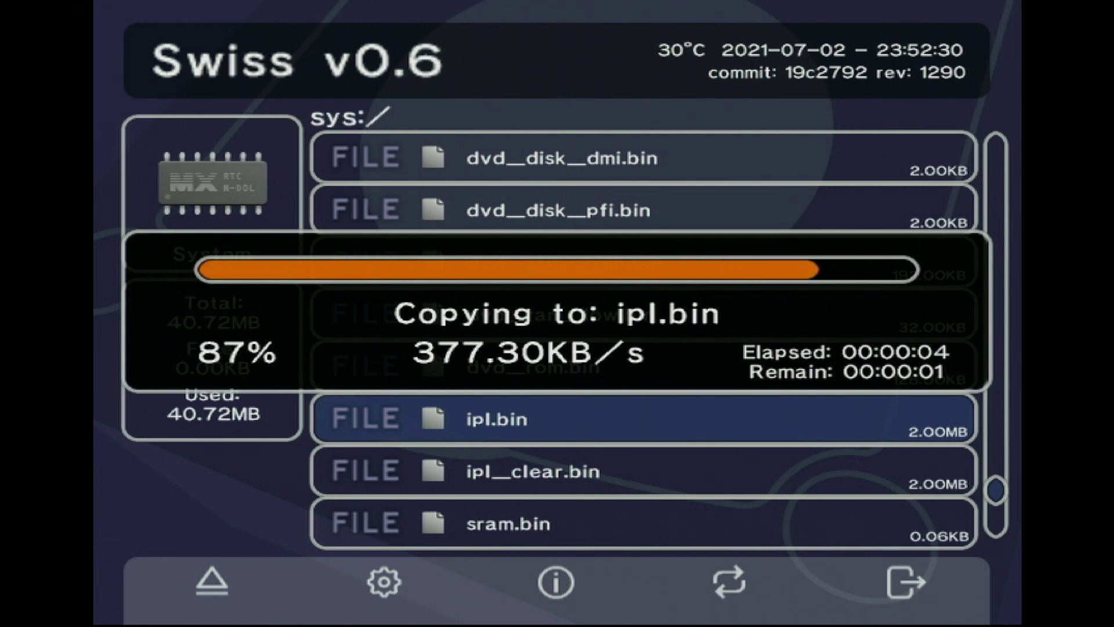
pyautogui.press('Return')
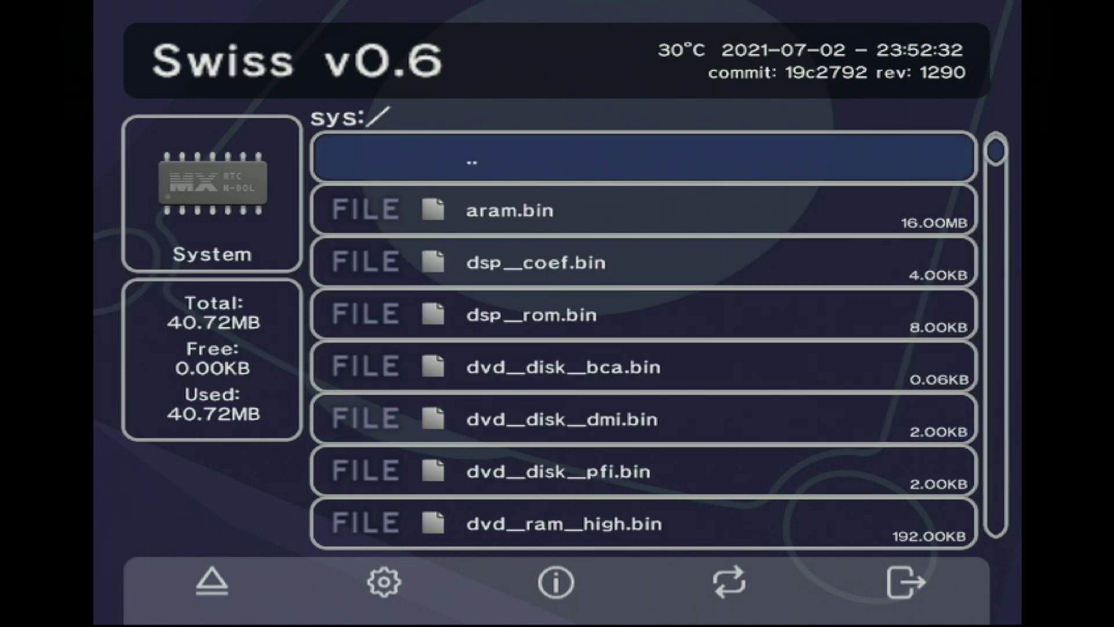
# Copy ipl.bin from the System device to the root of SD Card - SD2SP2, overwriting the existing file
pyautogui.press('Down')
pyautogui.press('Down')
pyautogui.press('Down')
pyautogui.press('Down')
pyautogui.press('Down')
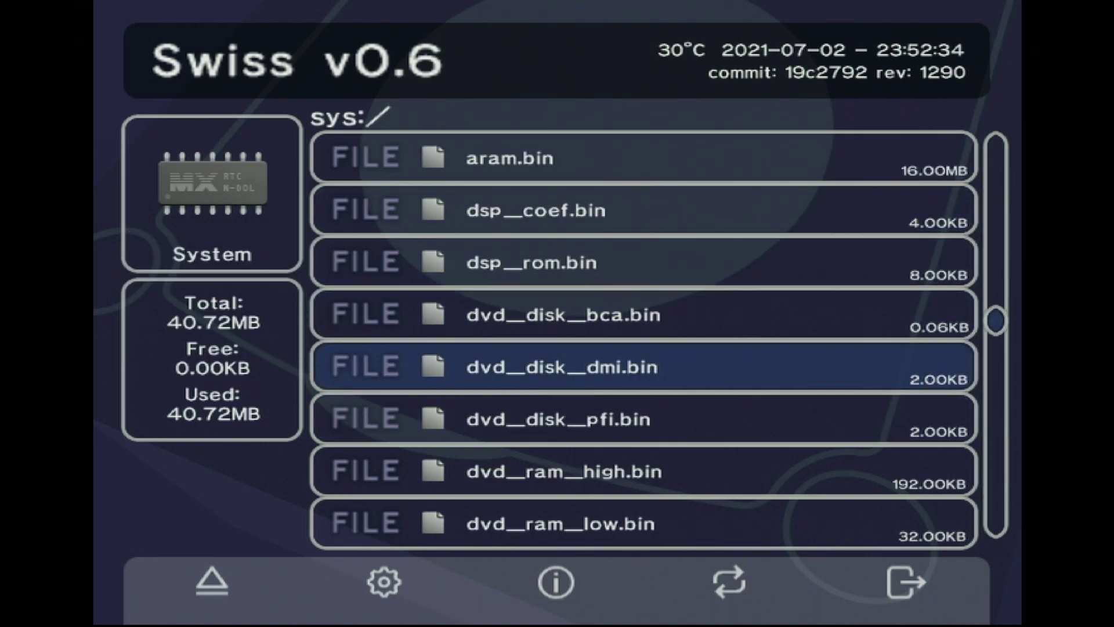
pyautogui.press('Down')
pyautogui.press('Down')
pyautogui.press('Down')
pyautogui.press('Down')
pyautogui.press('Down')
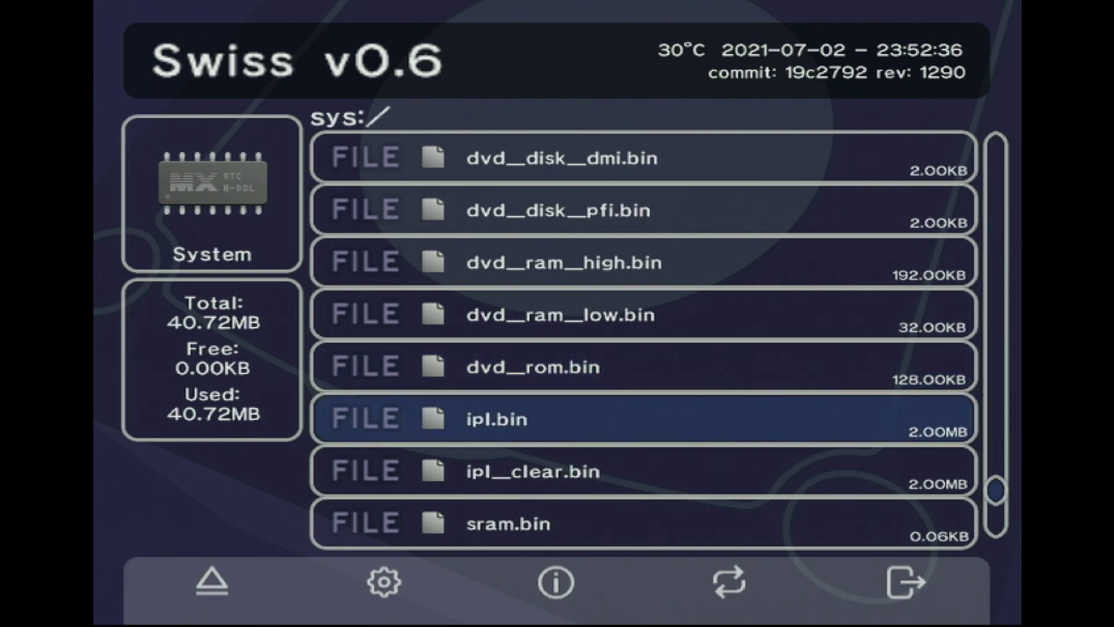
pyautogui.press('z')
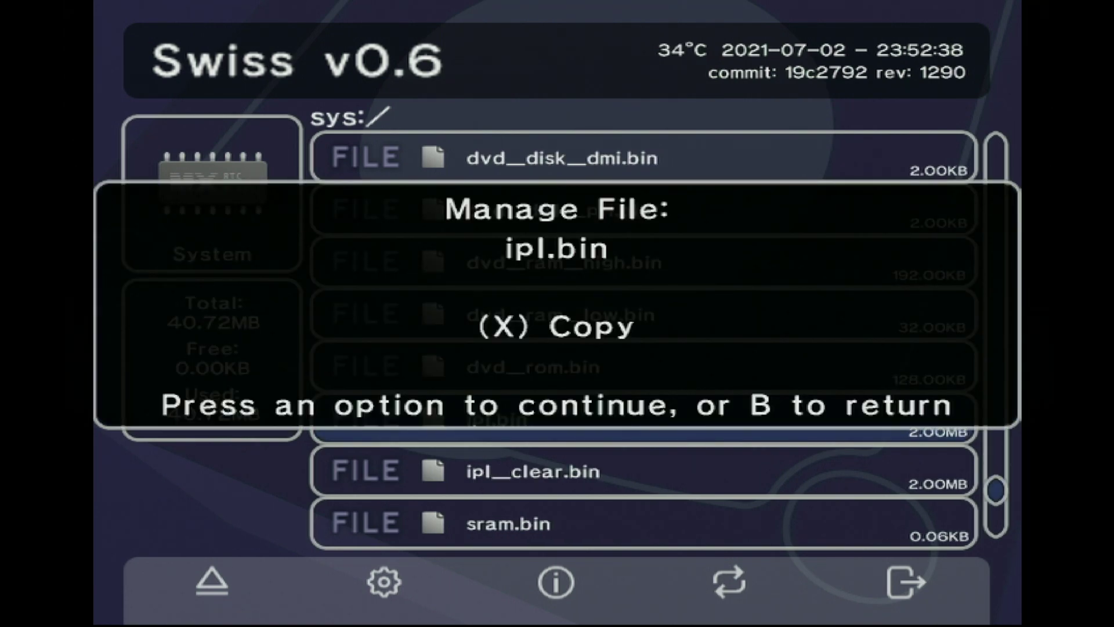
pyautogui.press('x')
pyautogui.press('Right')
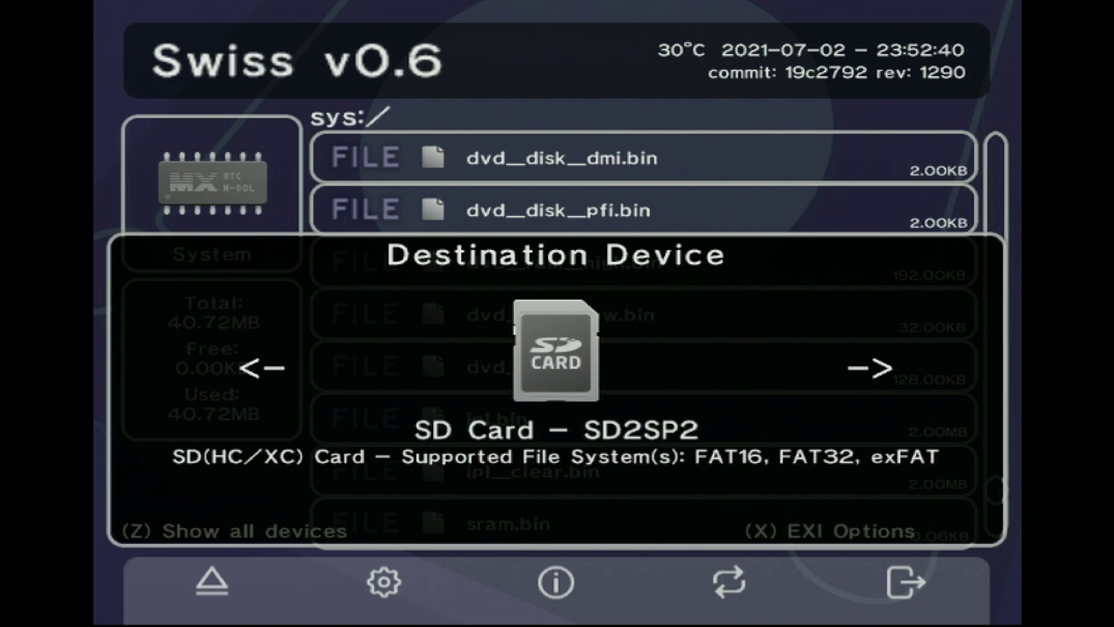
pyautogui.press('Escape')
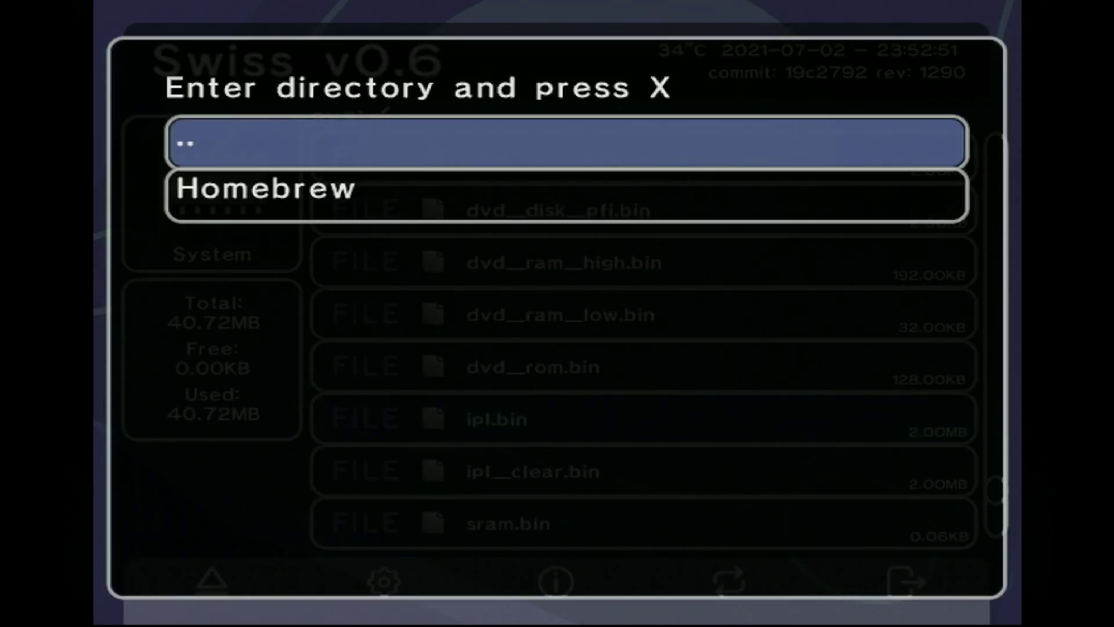
pyautogui.press('x')
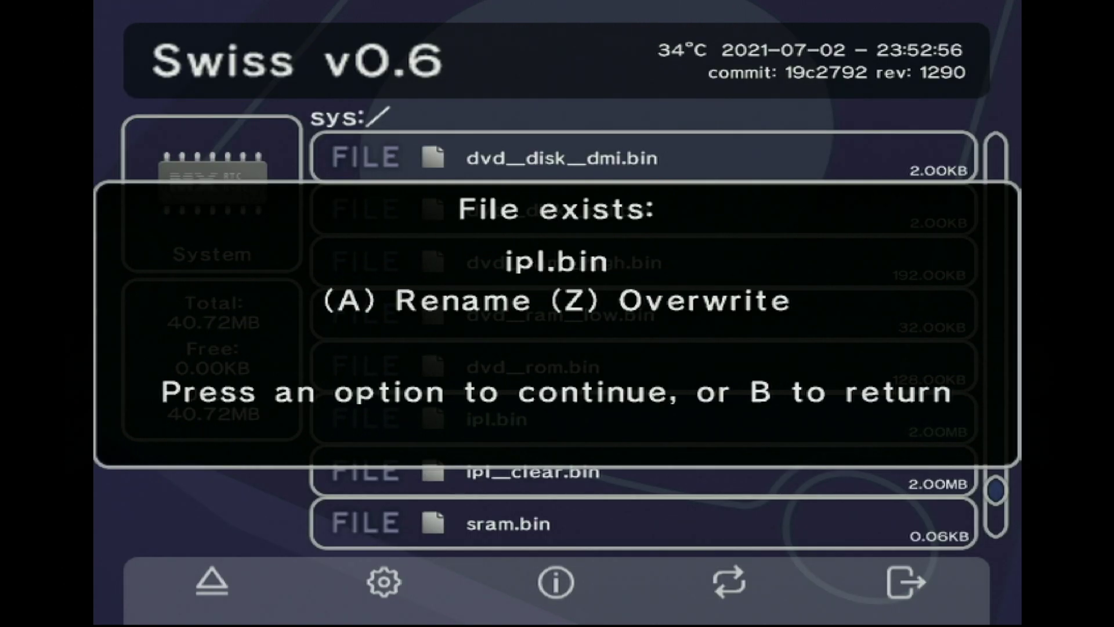
pyautogui.press('z')
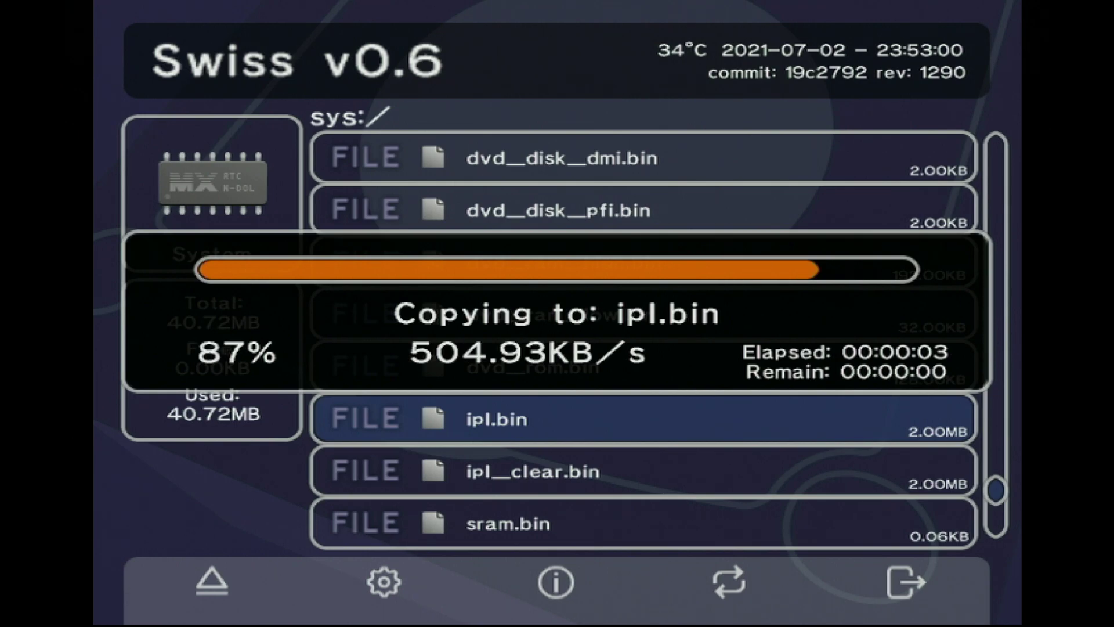
pyautogui.press('x')
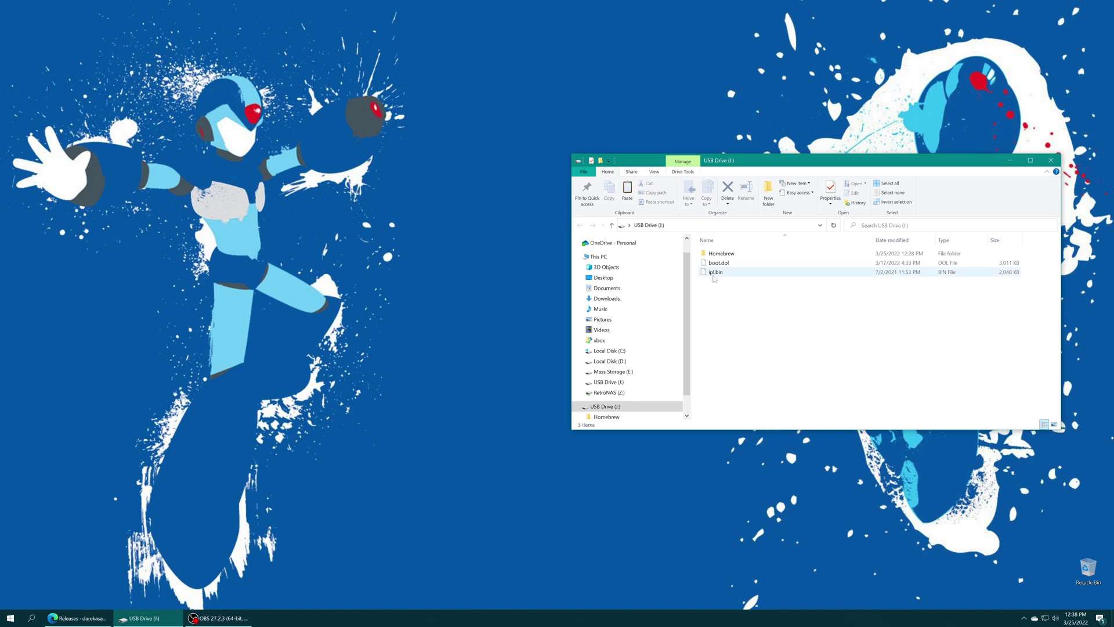
# On the PC, copy ipl.bin from each of the two SD cards to the desktop, replacing the first copy with the second
pyautogui.moveTo(711, 272); pyautogui.dragTo(536, 18)
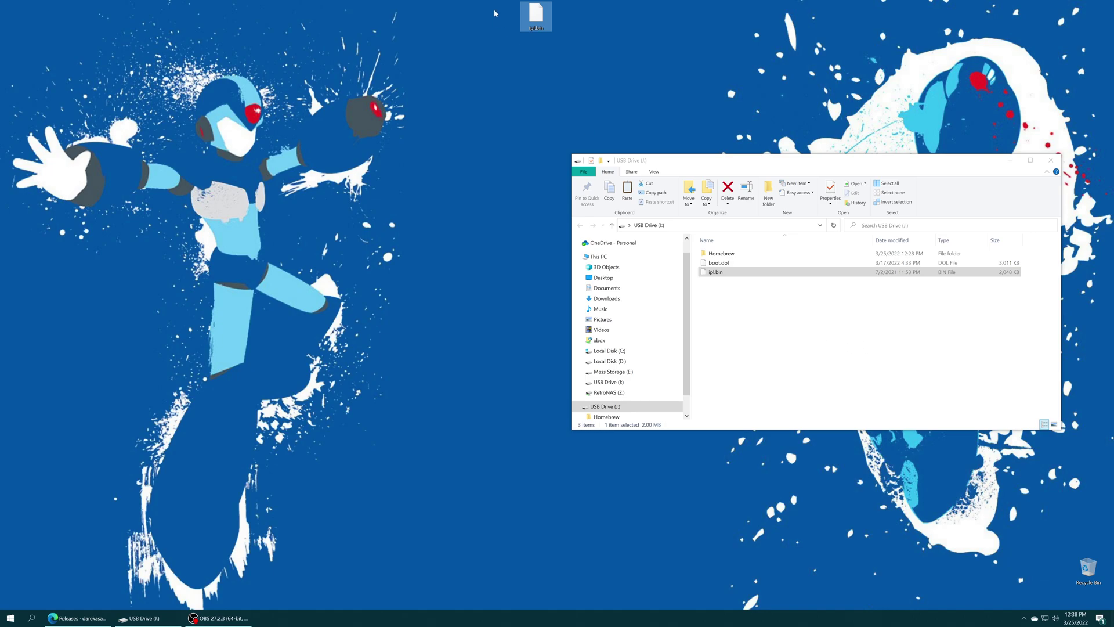
pyautogui.click(780, 324)
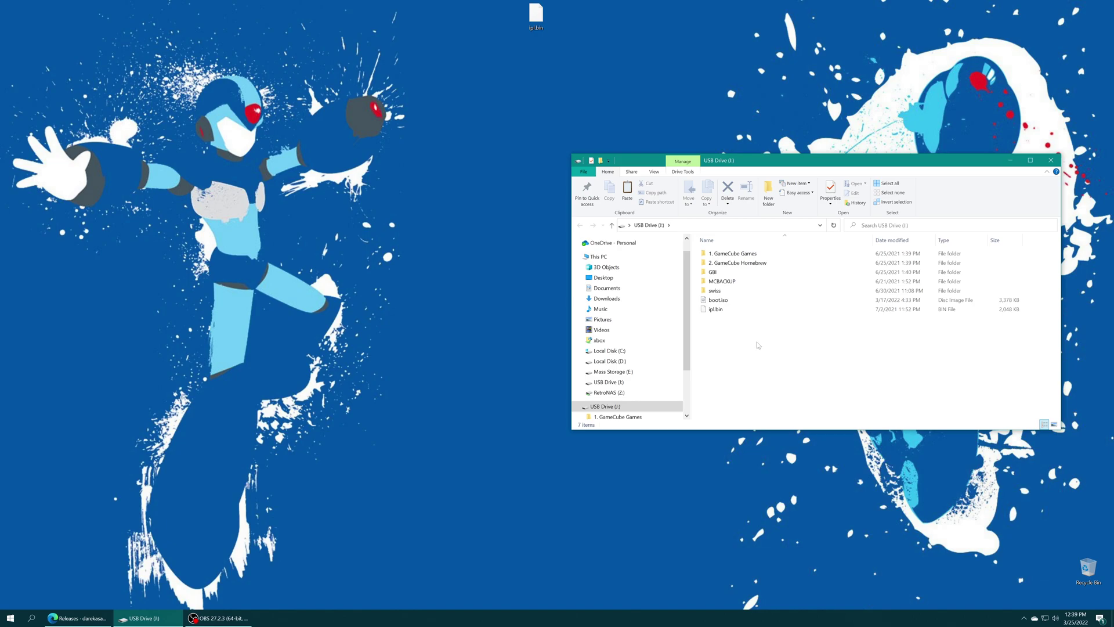
pyautogui.moveTo(720, 312); pyautogui.dragTo(597, 41)
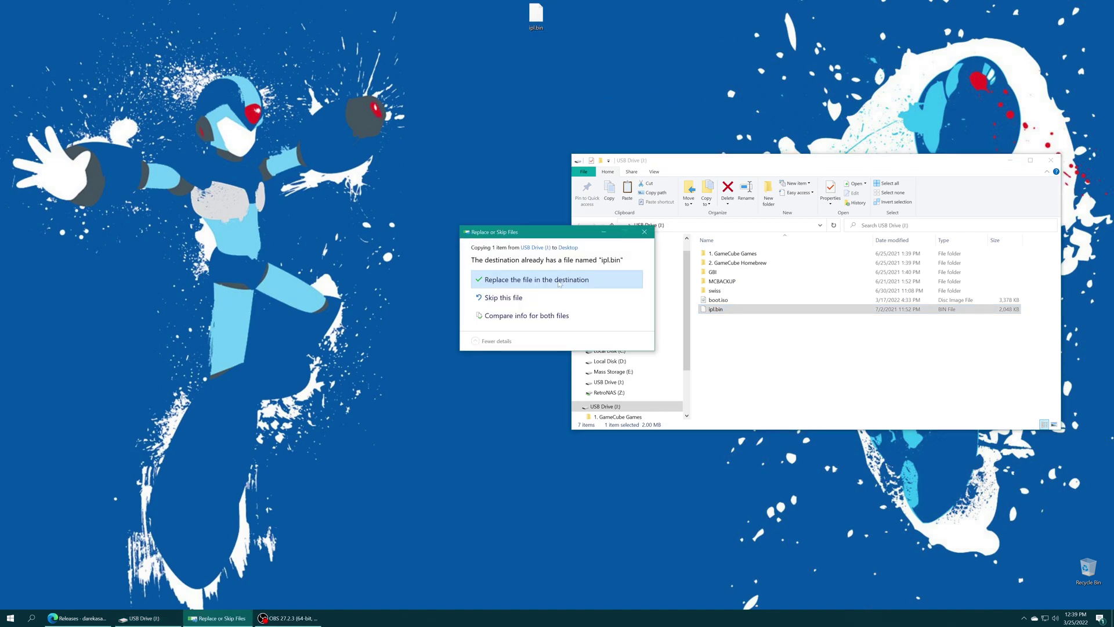
pyautogui.click(559, 283)
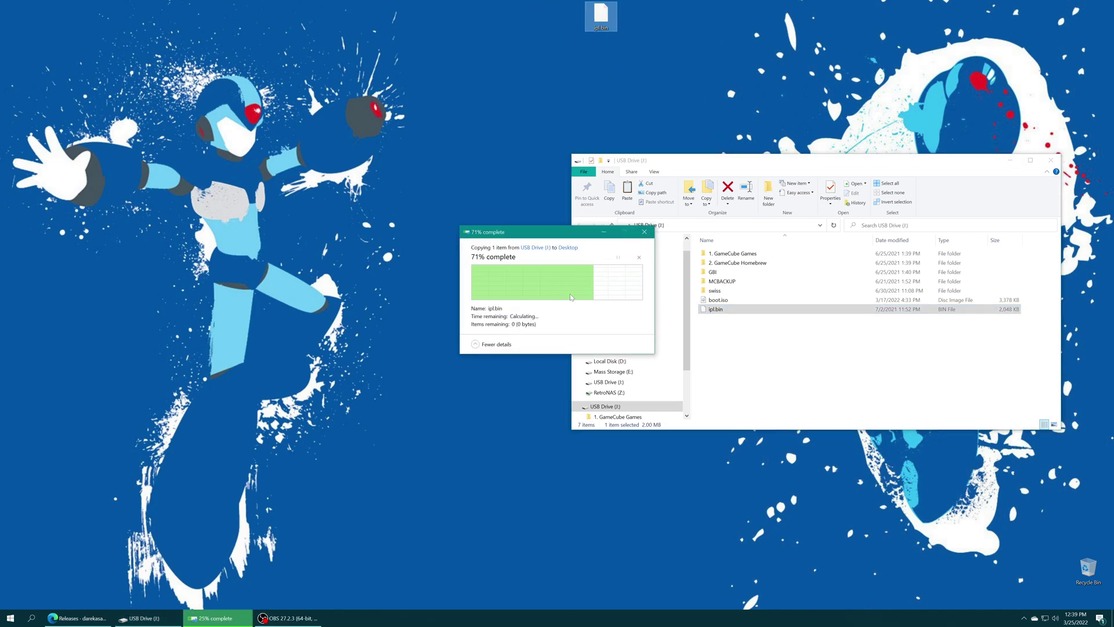
# Close the USB drive window and move the ipl.bin icon to a free spot on the desktop
pyautogui.hotkey('alt', 'F4')
pyautogui.moveTo(601, 15); pyautogui.dragTo(520, 42)
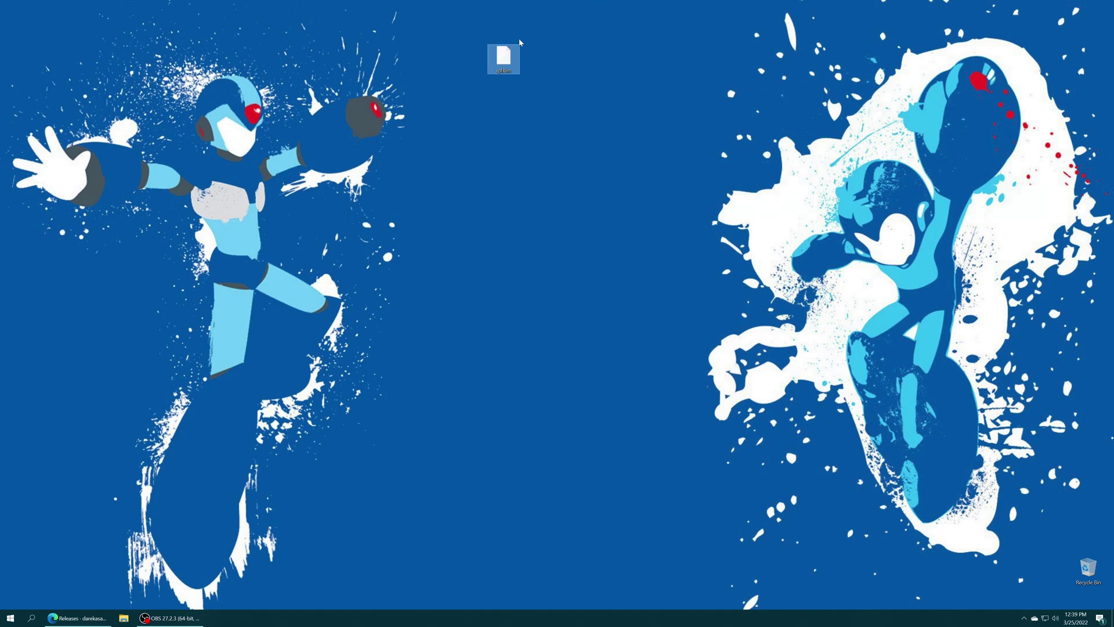
pyautogui.click(539, 73)
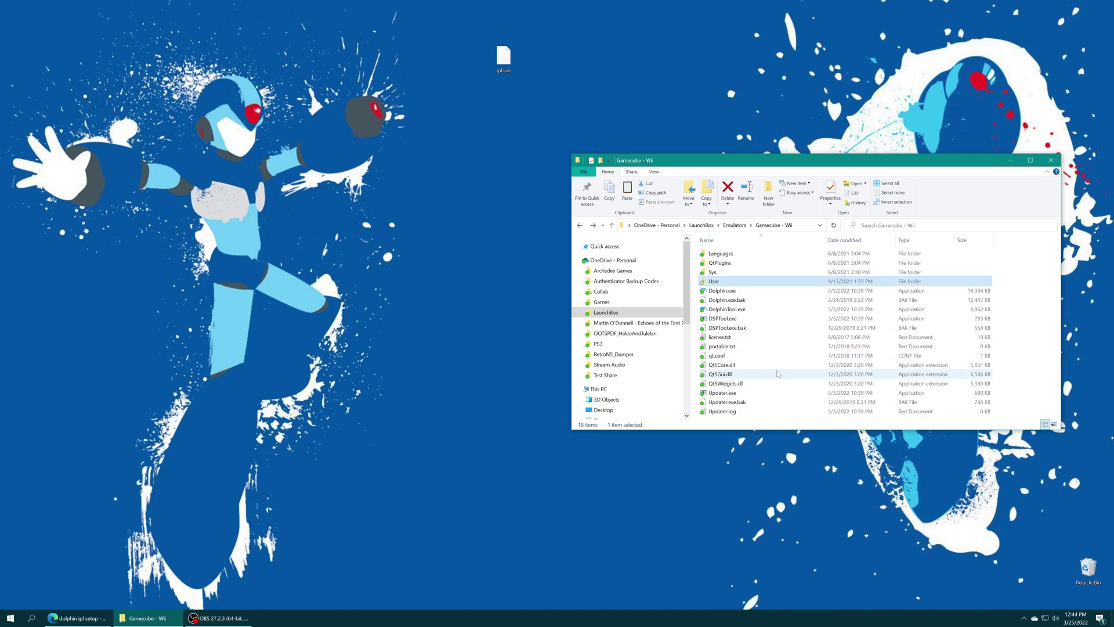
# Copy ipl.bin from the desktop into the USA folder inside User\GC of the Gamecube - Wii emulator directory
pyautogui.doubleClick(722, 282)
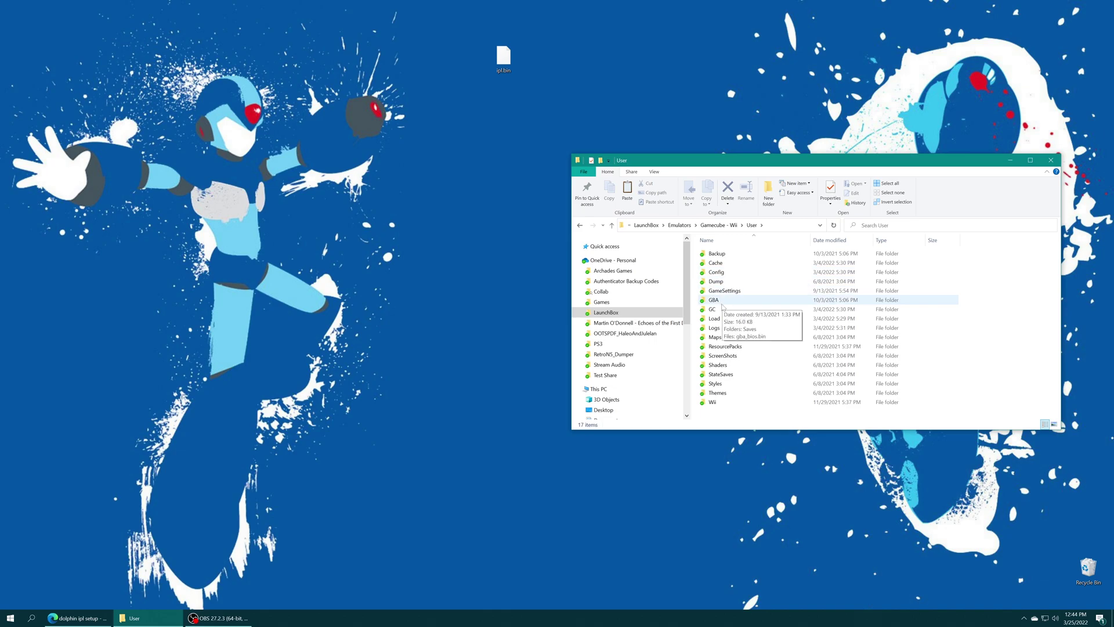
pyautogui.doubleClick(714, 310)
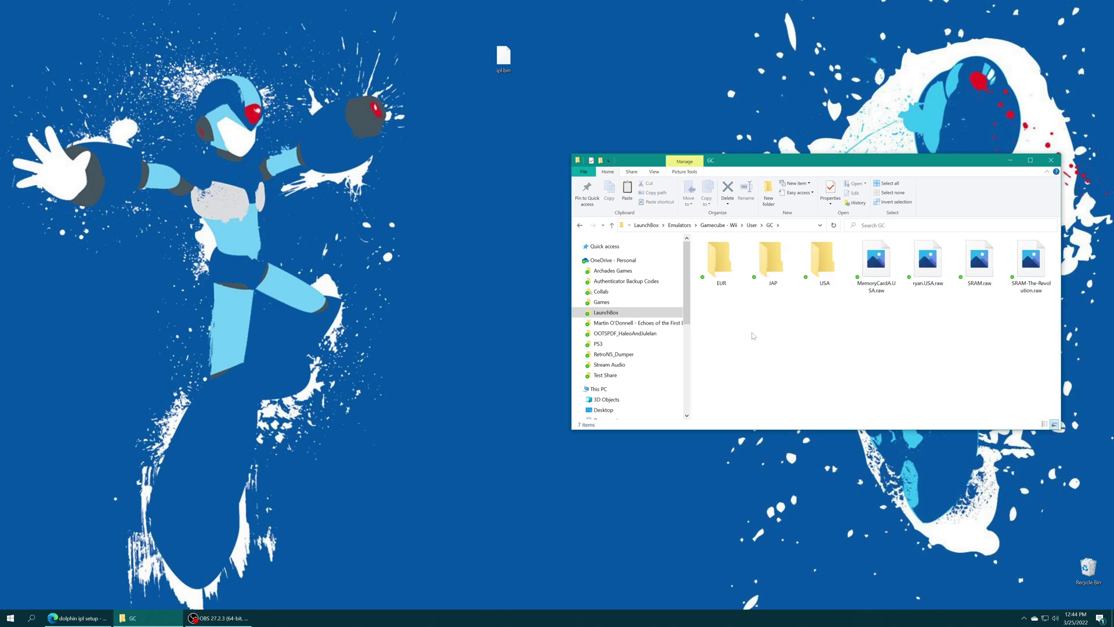
pyautogui.moveTo(830, 311)
pyautogui.mouseDown()
pyautogui.moveTo(780, 238)
pyautogui.moveTo(704, 238)
pyautogui.moveTo(739, 313)
pyautogui.moveTo(750, 238)
pyautogui.moveTo(718, 291)
pyautogui.moveTo(809, 292)
pyautogui.moveTo(709, 270)
pyautogui.moveTo(815, 258)
pyautogui.moveTo(751, 318)
pyautogui.moveTo(778, 323)
pyautogui.moveTo(815, 258)
pyautogui.moveTo(820, 304)
pyautogui.mouseUp()
pyautogui.moveTo(509, 68); pyautogui.dragTo(821, 274)
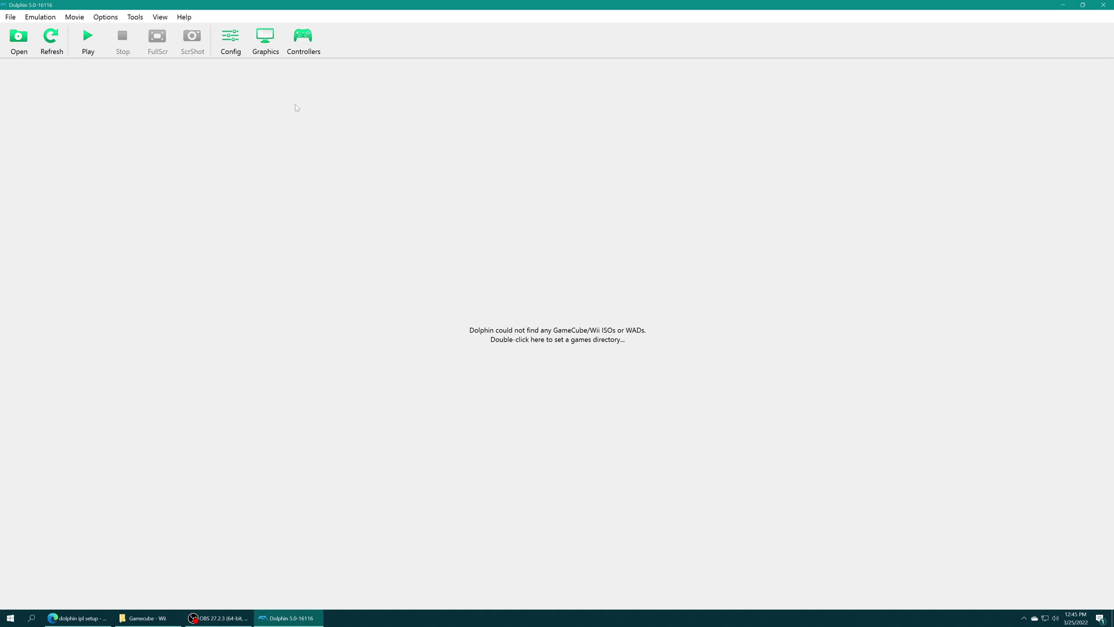
# In Dolphin, check the Skip Main Menu option in the GameCube IPL settings and close the settings
pyautogui.click(105, 16)
pyautogui.click(118, 30)
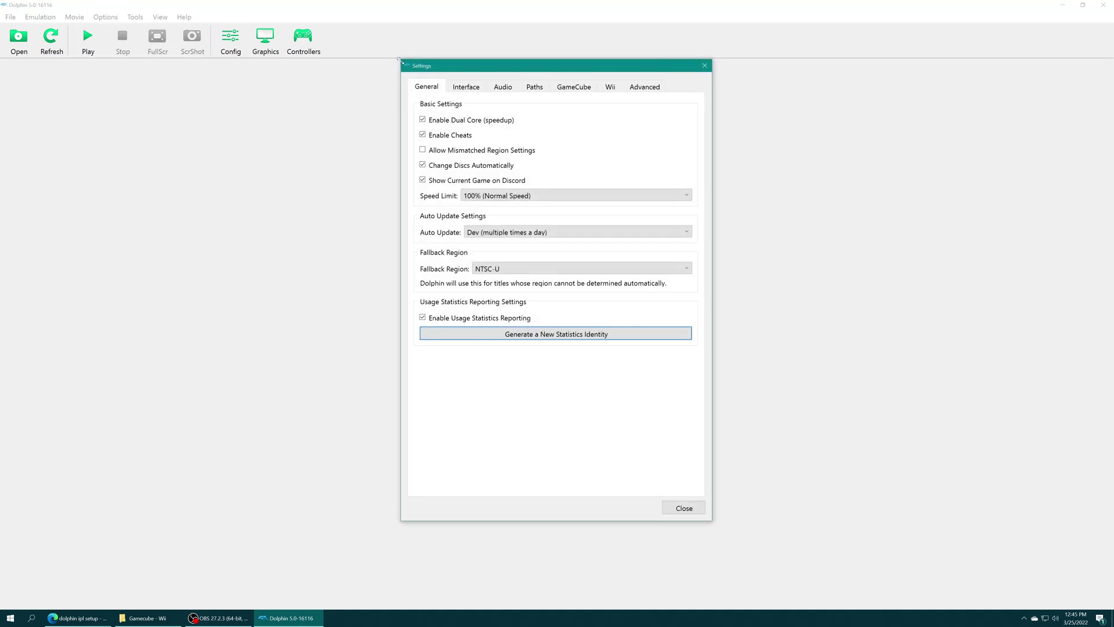
pyautogui.click(580, 88)
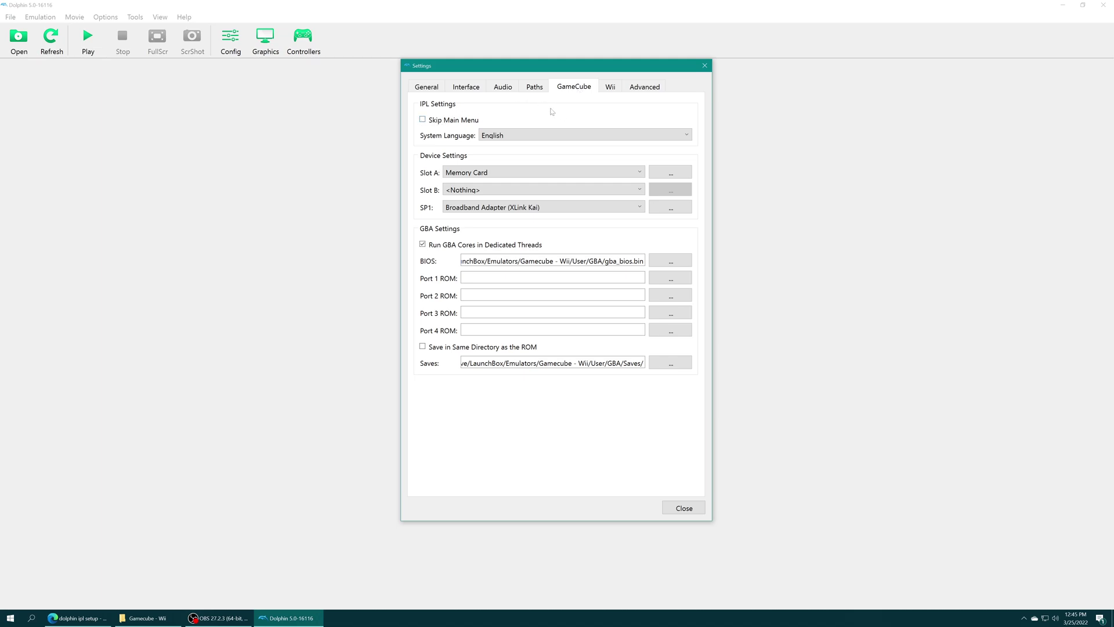
pyautogui.click(684, 509)
pyautogui.press('F10')
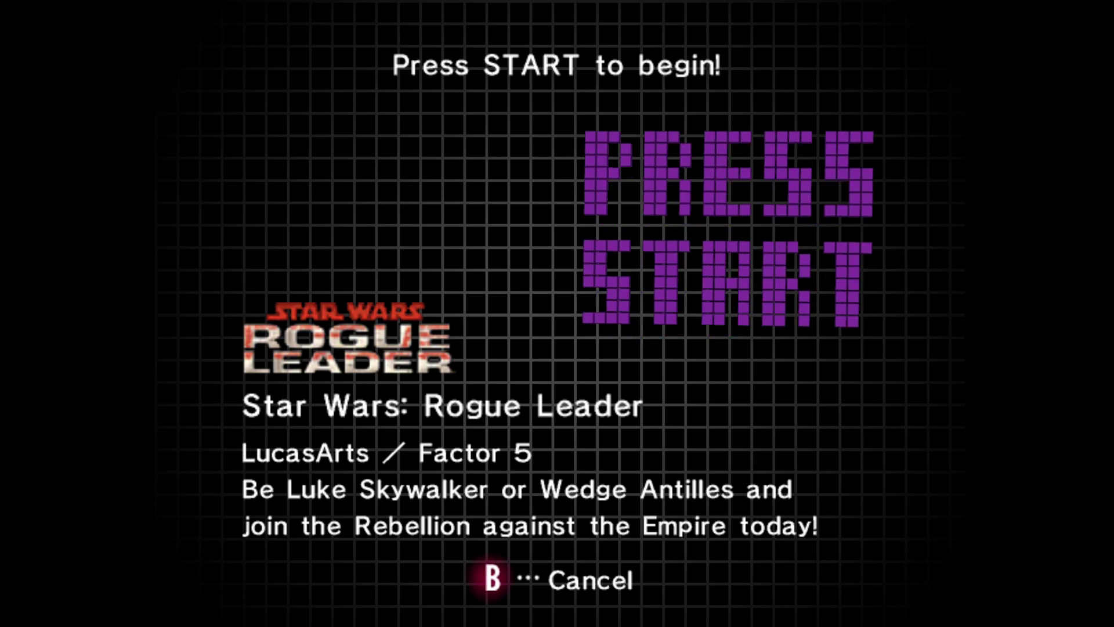
# Leave the Rogue Leader start screen and view the Memory Card and Calendar screens of the GameCube main menu
pyautogui.press('z')
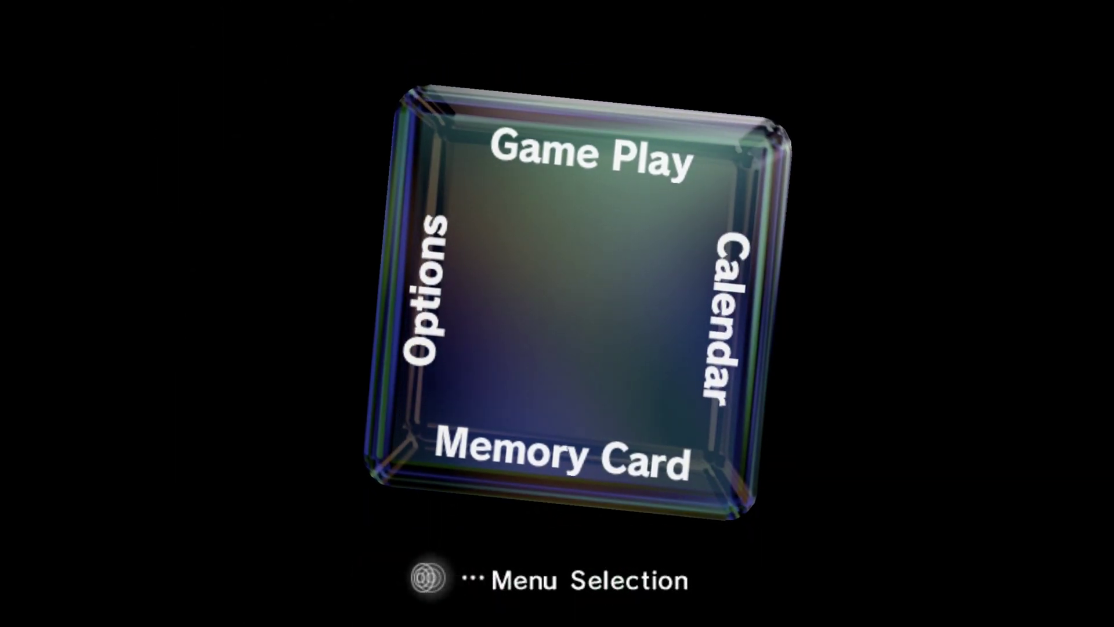
pyautogui.press('Down')
pyautogui.press('x')
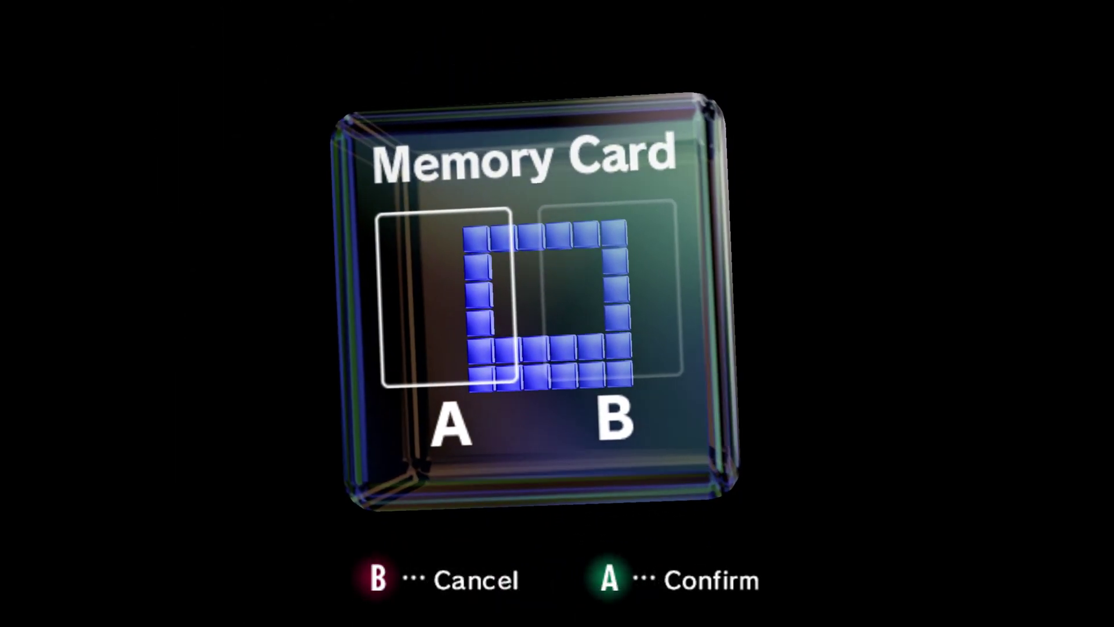
pyautogui.press('z')
pyautogui.press('Right')
pyautogui.press('x')
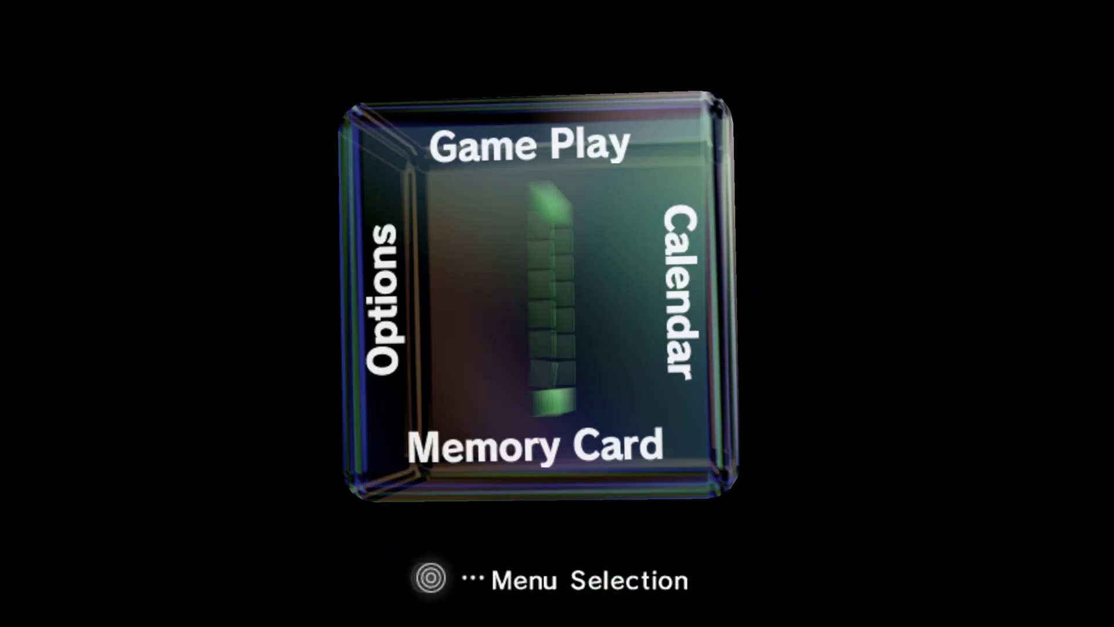
pyautogui.press('Down')
pyautogui.press('x')
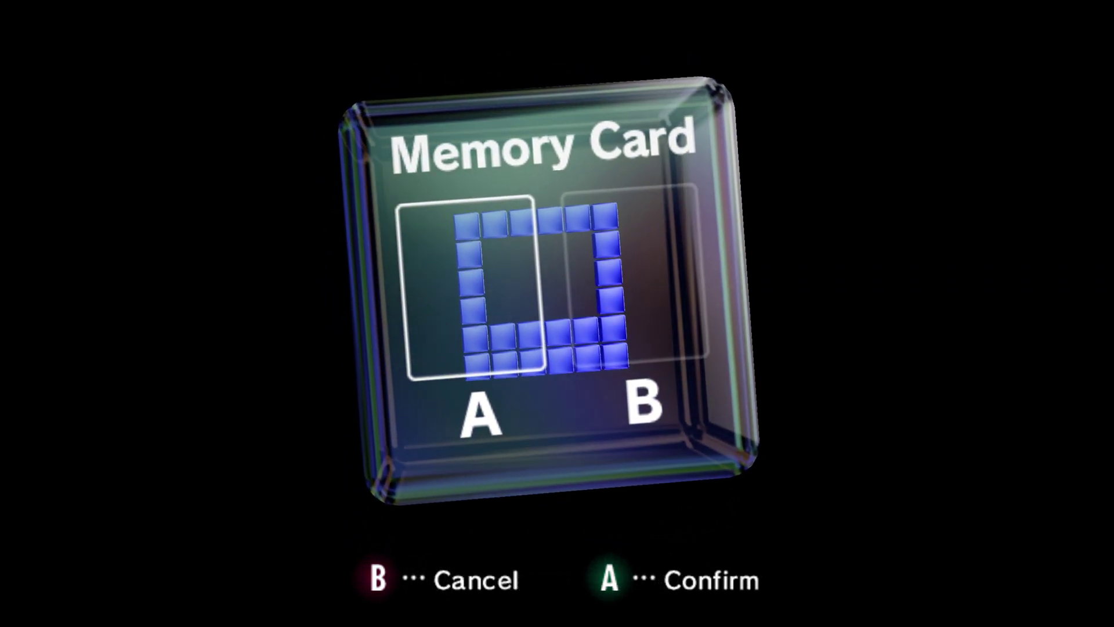
pyautogui.press('z')
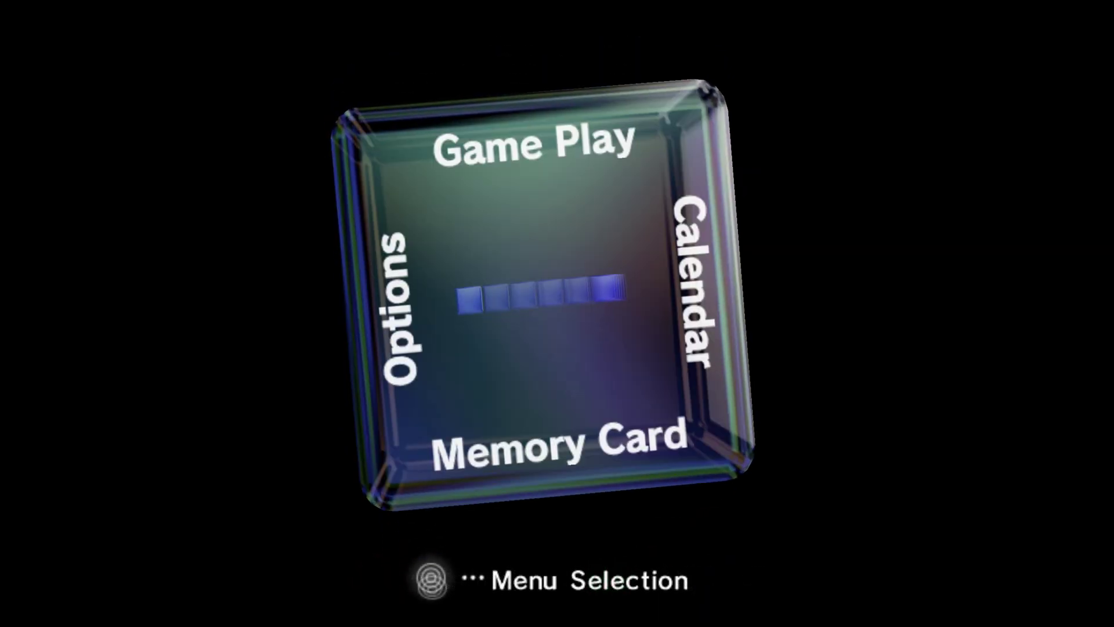
# View the Game Play, Calendar and Options screens of the GameCube main menu in turn
pyautogui.press('Up')
pyautogui.press('x')
pyautogui.press('z')
pyautogui.press('Right')
pyautogui.press('x')
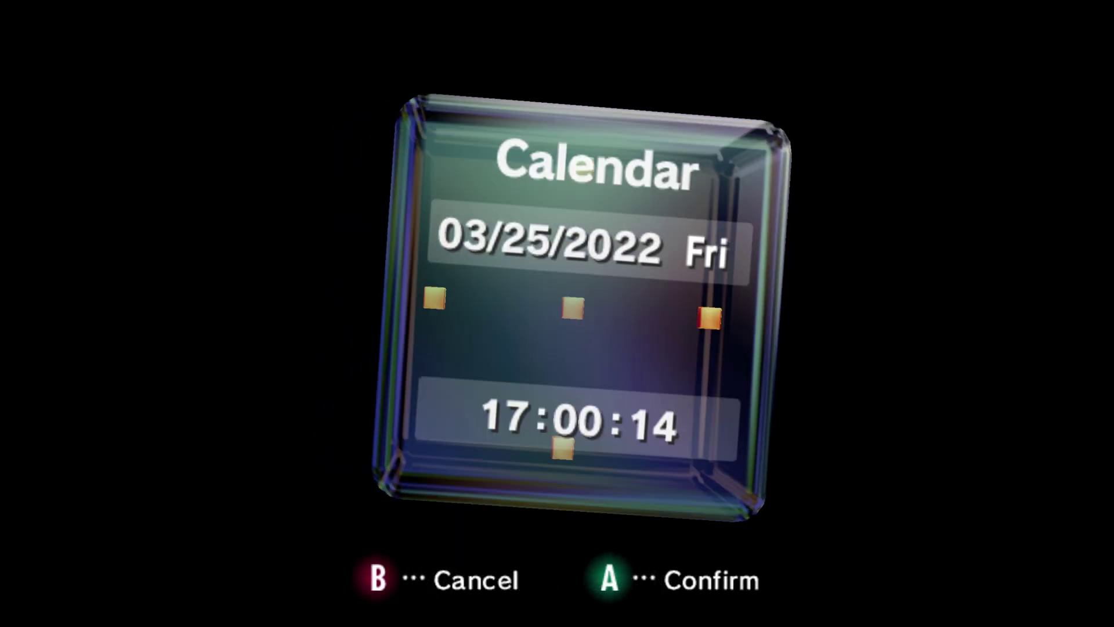
pyautogui.press('z')
pyautogui.press('Left')
pyautogui.press('x')
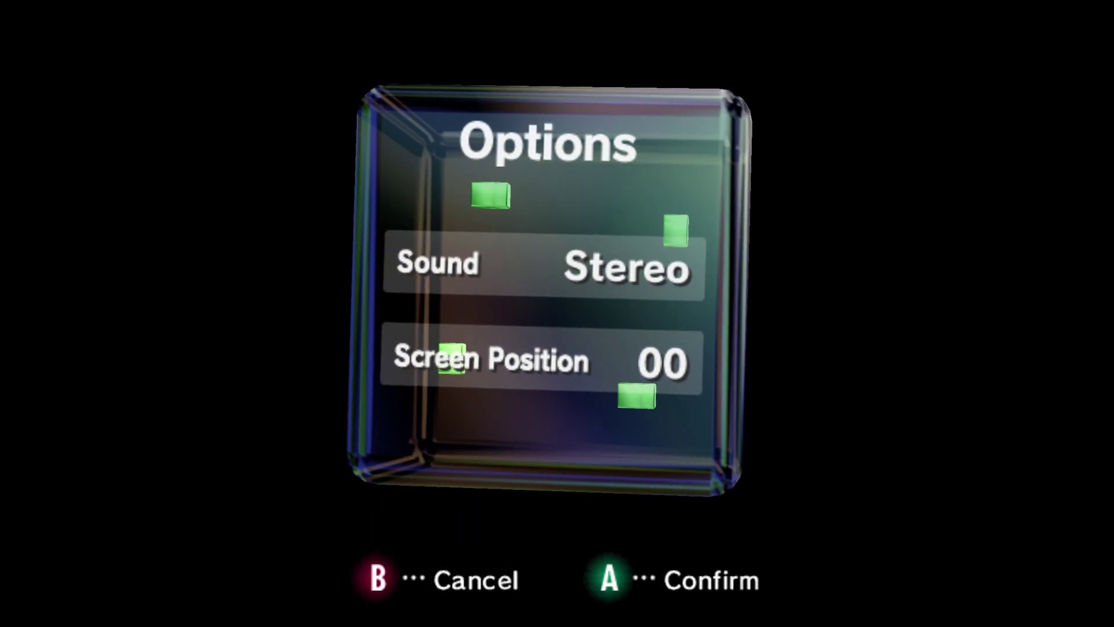
# Leave the Options screen and view the Game Play screen followed by the Memory Card screen
pyautogui.press('z')
pyautogui.press('Up')
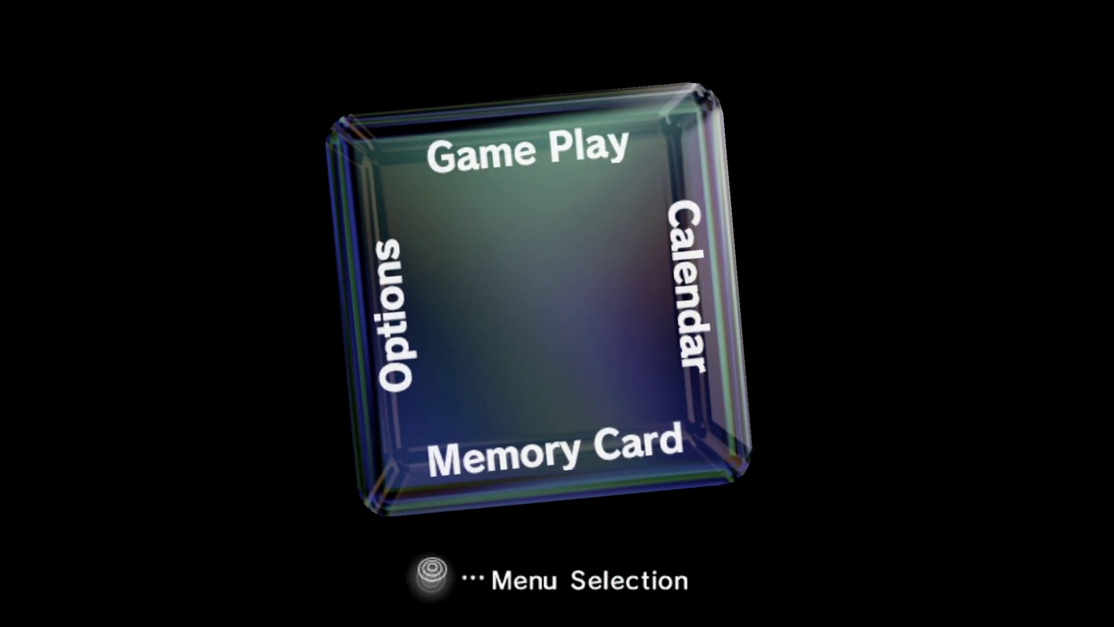
pyautogui.press('x')
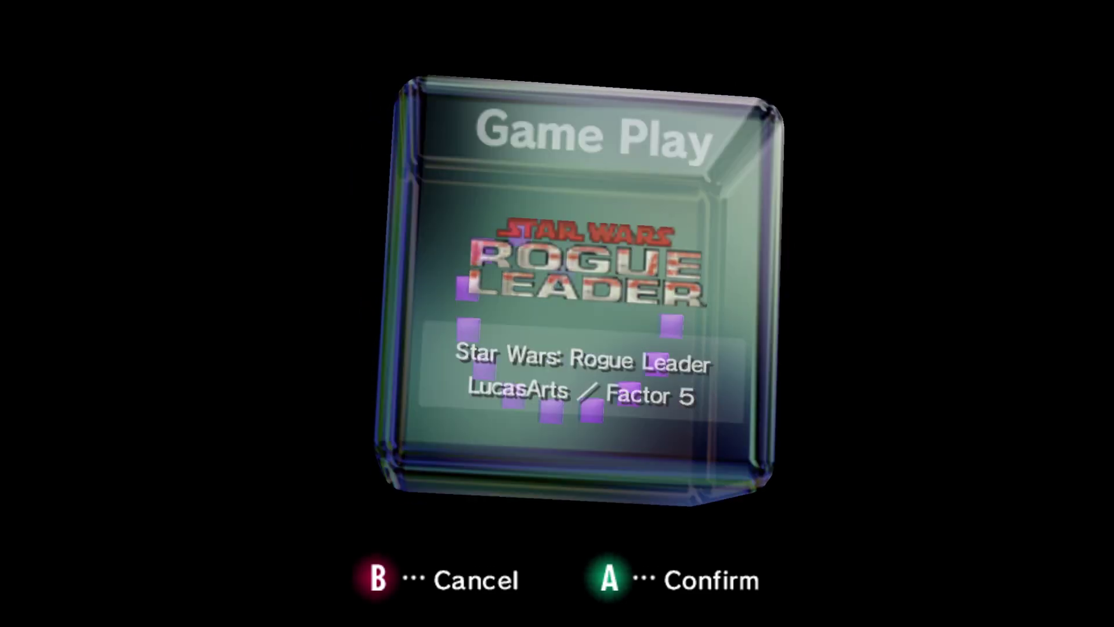
pyautogui.press('z')
pyautogui.press('Down')
pyautogui.press('x')
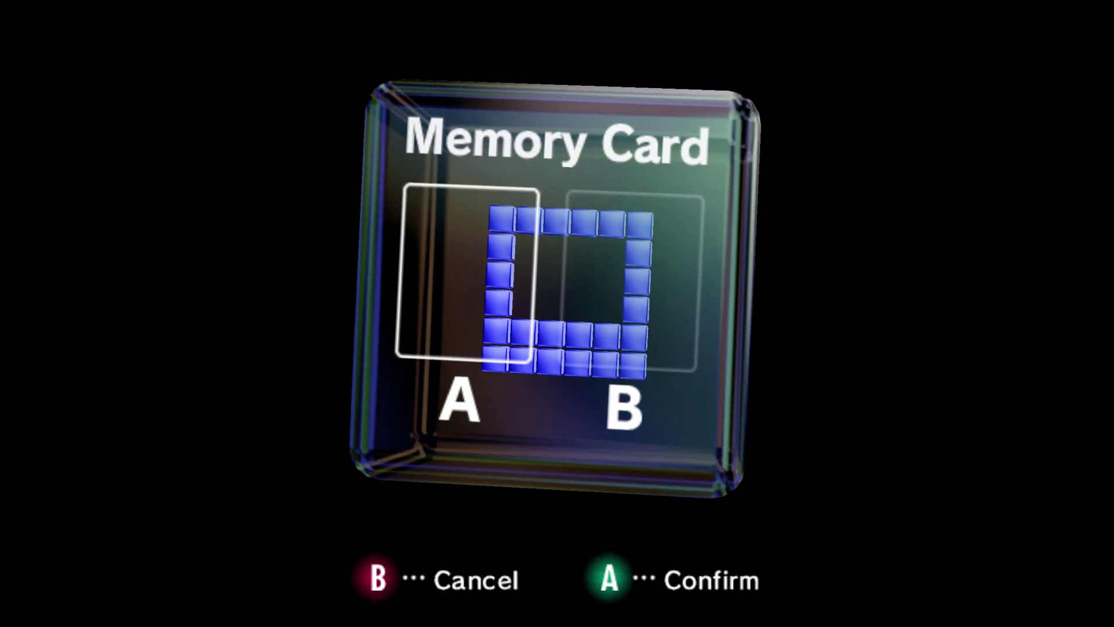